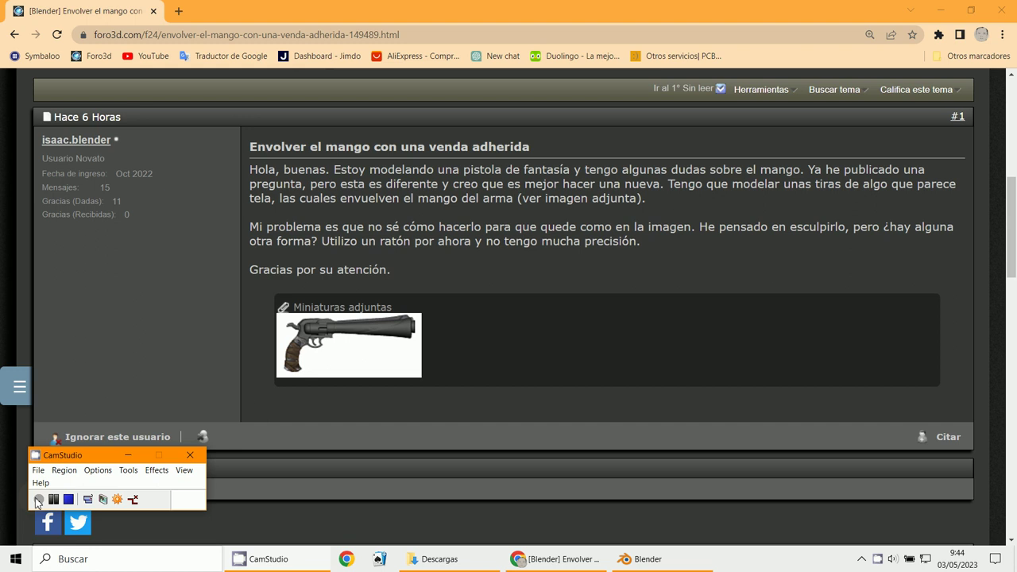
# Step: View the full-size reference of the revolver with the bandage-wrapped grip, then minimize Chrome
pyautogui.click(306, 359)
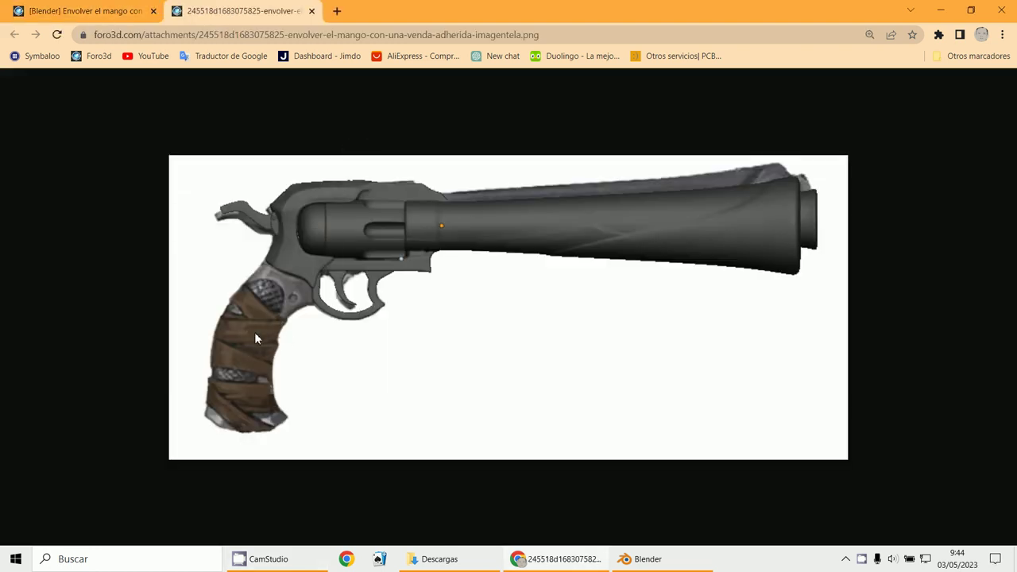
pyautogui.click(943, 11)
# Step: Select the lower band's right end edge and move it toward the handle
pyautogui.scroll(-4, 411, 382)
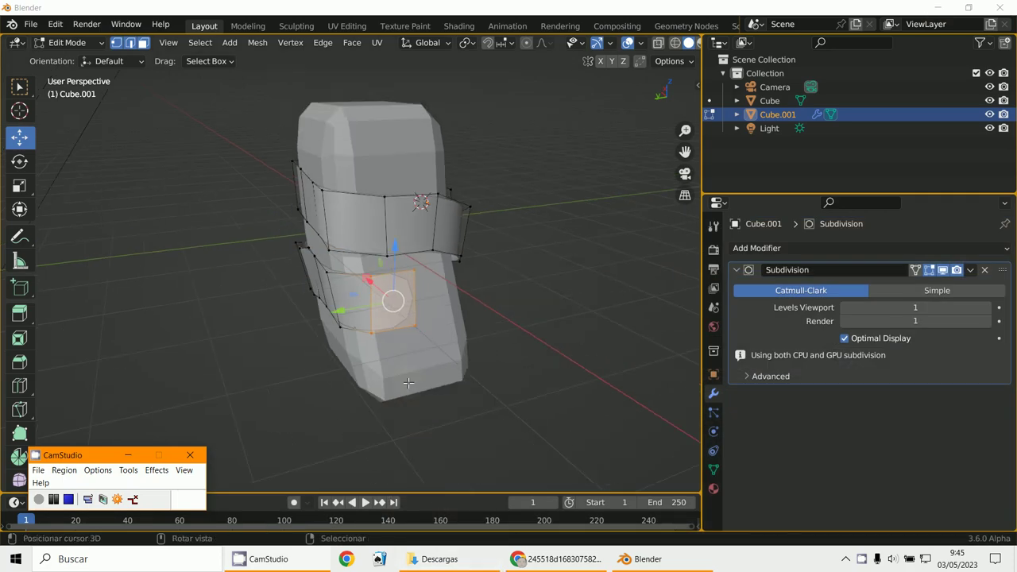
pyautogui.scroll(-2, 338, 395)
pyautogui.moveTo(338, 395)
pyautogui.mouseDown(button='middle')
pyautogui.moveTo(390, 365)
pyautogui.moveTo(222, 343)
pyautogui.mouseUp(button='middle')
pyautogui.scroll(3, 390, 365)
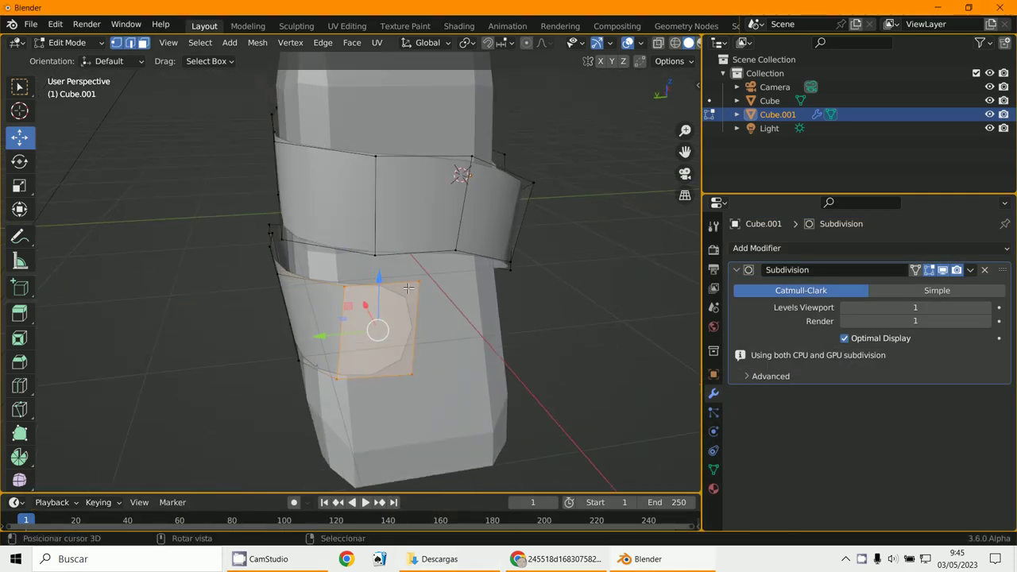
pyautogui.moveTo(384, 304); pyautogui.dragTo(355, 296, button='middle')
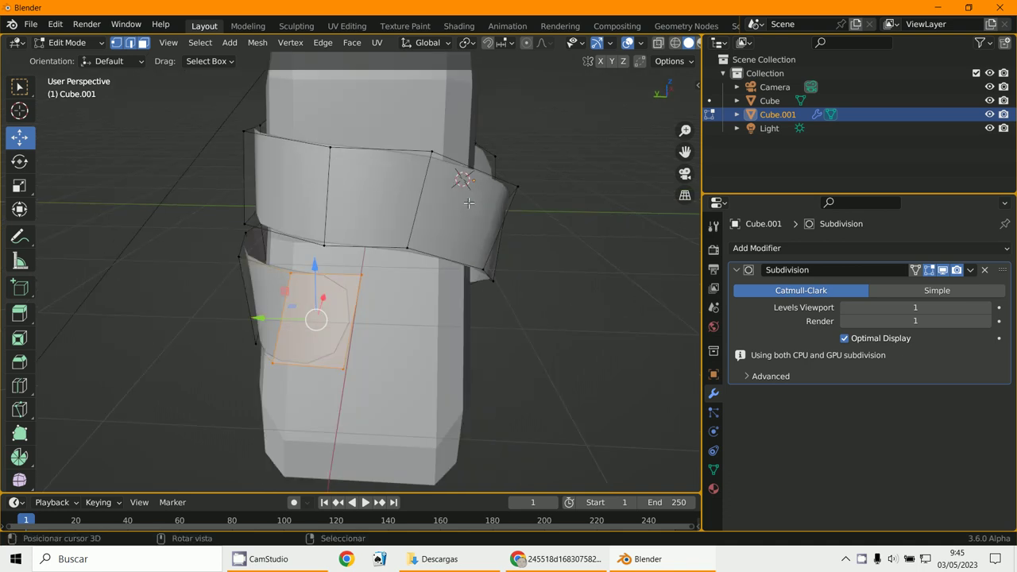
pyautogui.click(371, 282)
pyautogui.keyDown('shift'); pyautogui.click(344, 373); pyautogui.keyUp('shift')
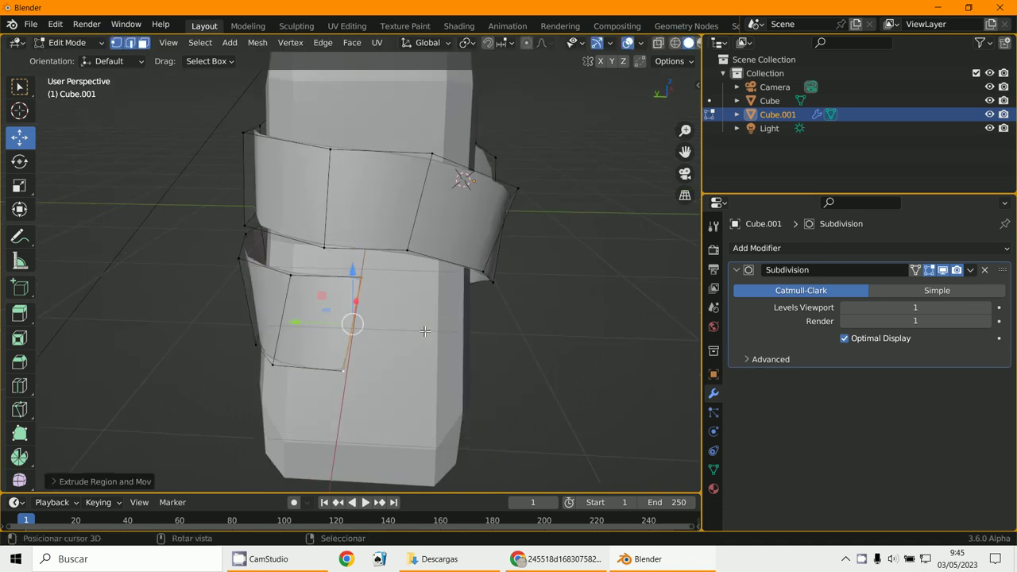
pyautogui.press('g')
pyautogui.click(499, 334)
# Step: Rotate the end edge to hug the handle and remove the Subdivision modifier
pyautogui.moveTo(498, 333)
pyautogui.mouseDown(button='middle')
pyautogui.moveTo(421, 351)
pyautogui.moveTo(332, 341)
pyautogui.mouseUp(button='middle')
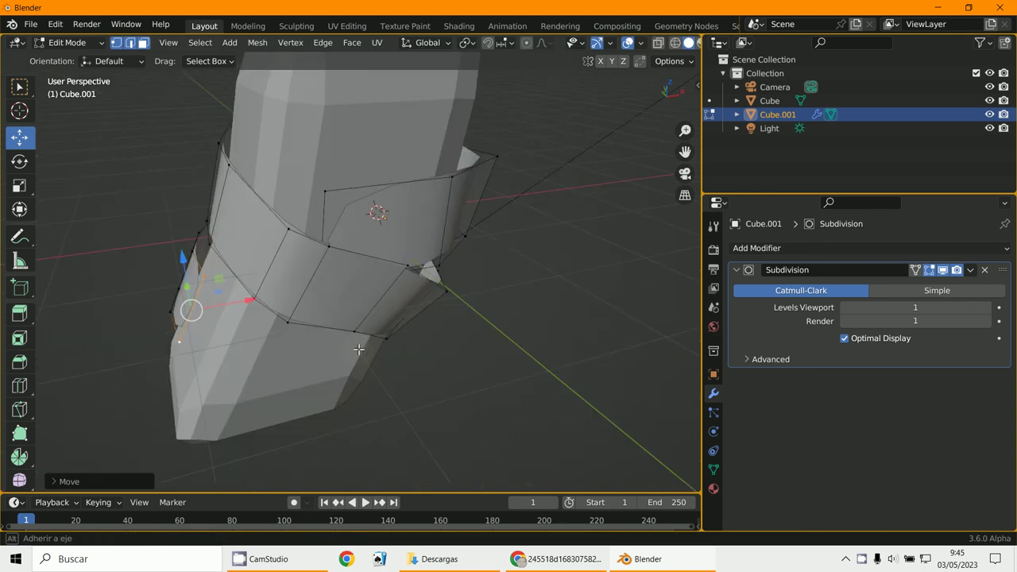
pyautogui.press('r')
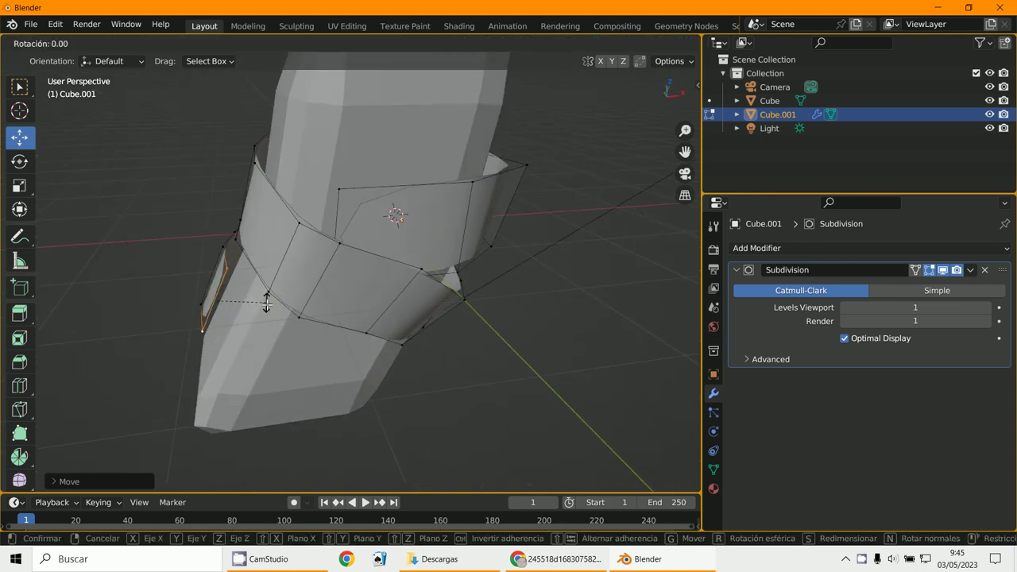
pyautogui.click(265, 303)
pyautogui.moveTo(265, 304); pyautogui.dragTo(255, 305)
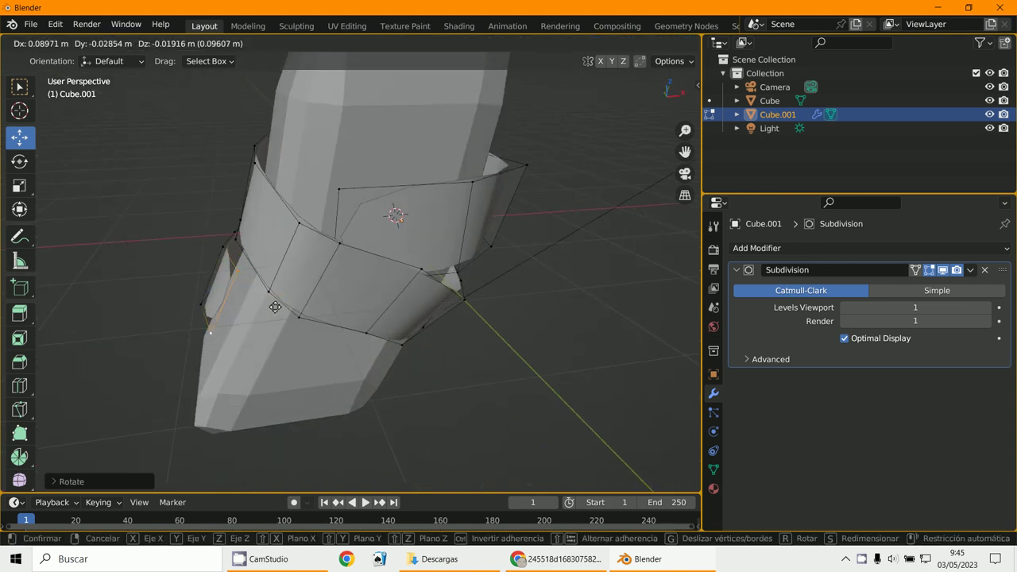
pyautogui.moveTo(288, 317); pyautogui.dragTo(349, 319, button='middle')
pyautogui.scroll(2, 350, 319)
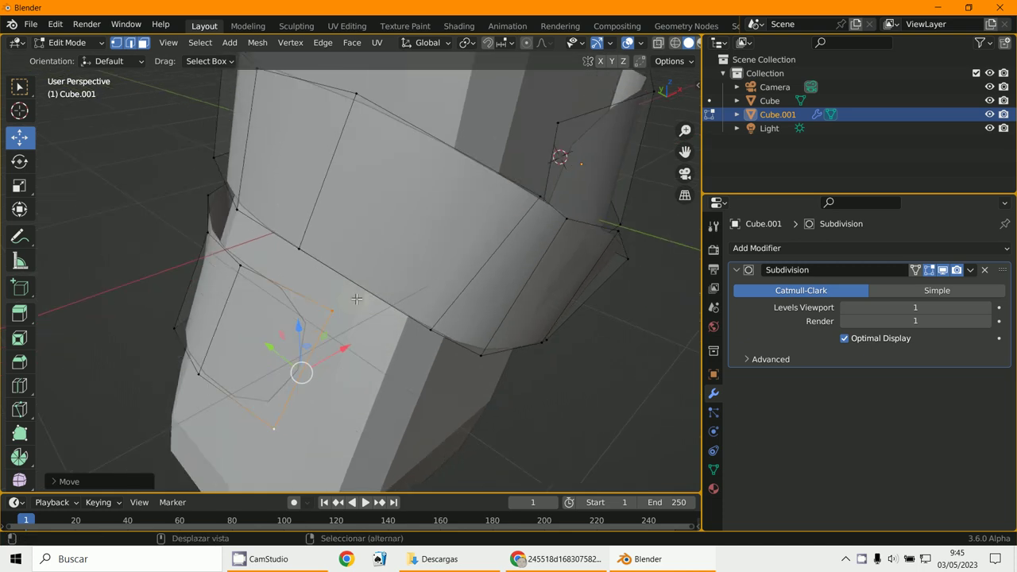
pyautogui.scroll(1, 341, 316)
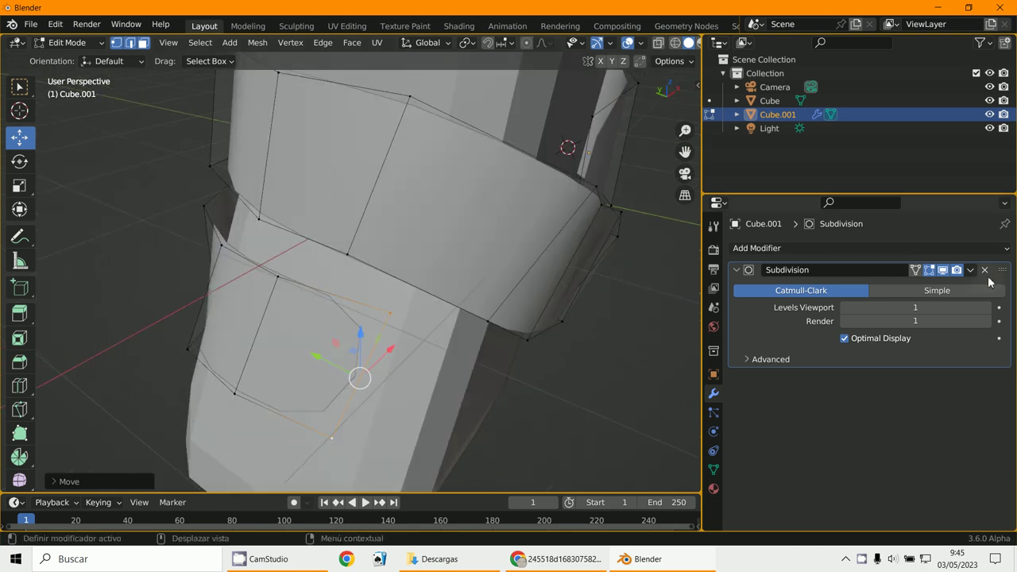
pyautogui.click(985, 270)
# Step: Select the lower band's end face and try moving it, then reselect a neighbouring face
pyautogui.scroll(-3, 596, 272)
pyautogui.moveTo(597, 272); pyautogui.dragTo(145, 138, button='middle')
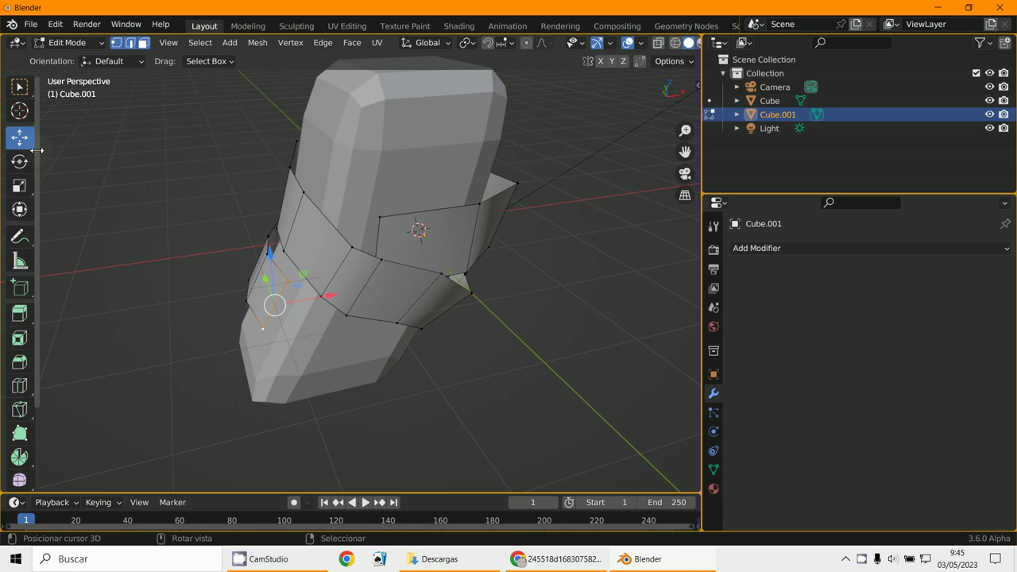
pyautogui.scroll(2, 151, 219)
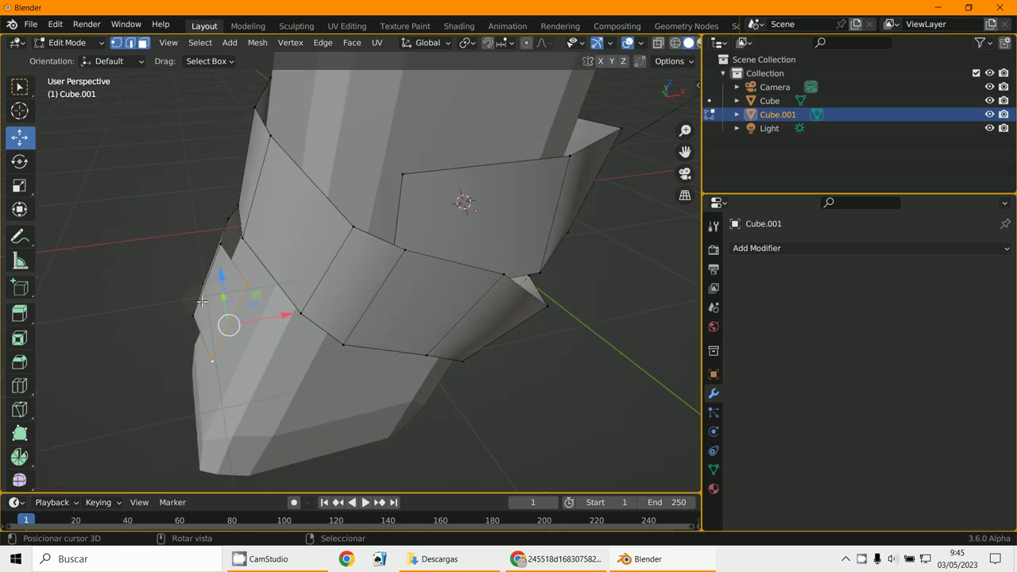
pyautogui.scroll(3, 159, 239)
pyautogui.scroll(-2, 219, 325)
pyautogui.moveTo(219, 325)
pyautogui.mouseDown(button='middle')
pyautogui.moveTo(389, 342)
pyautogui.moveTo(361, 276)
pyautogui.mouseUp(button='middle')
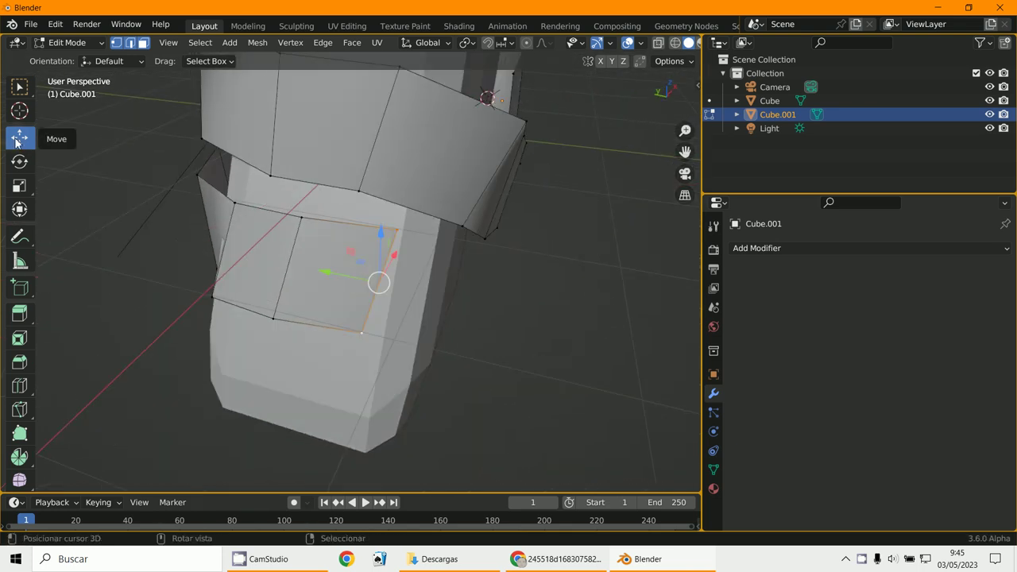
pyautogui.click(341, 283)
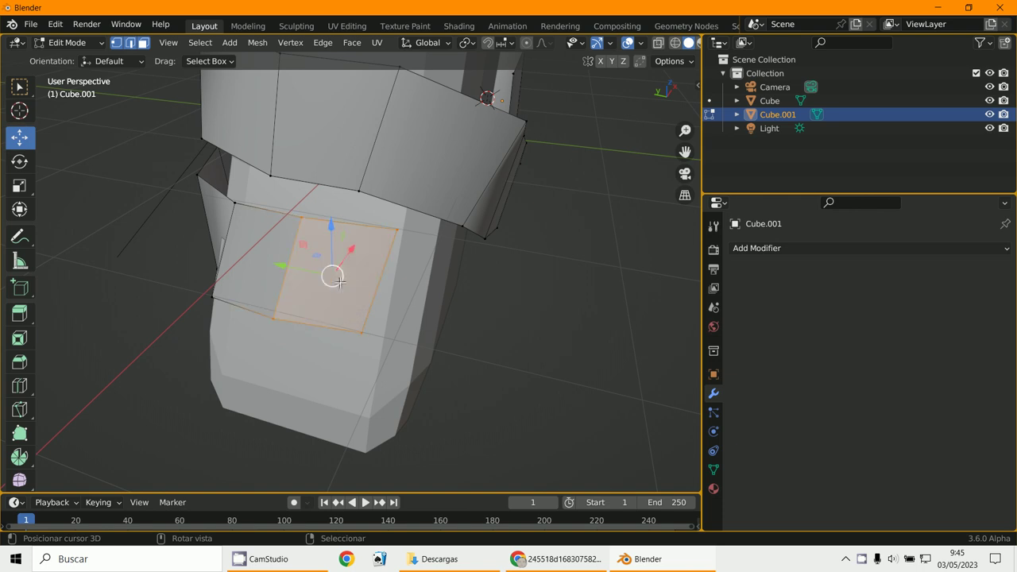
pyautogui.moveTo(342, 283)
pyautogui.mouseDown(button='middle')
pyautogui.moveTo(239, 270)
pyautogui.moveTo(267, 270)
pyautogui.mouseUp(button='middle')
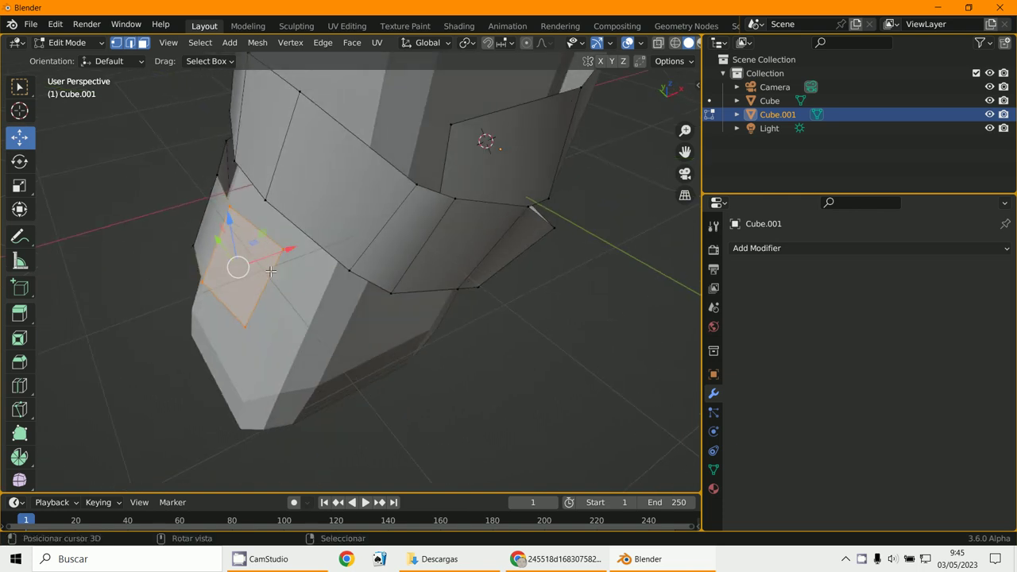
pyautogui.moveTo(270, 271); pyautogui.dragTo(271, 271)
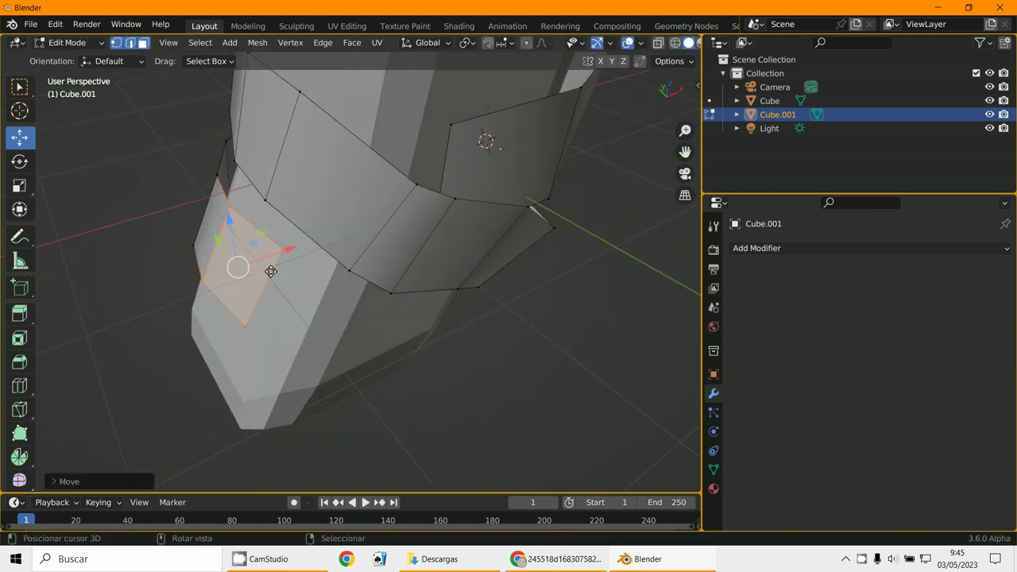
pyautogui.click(267, 280)
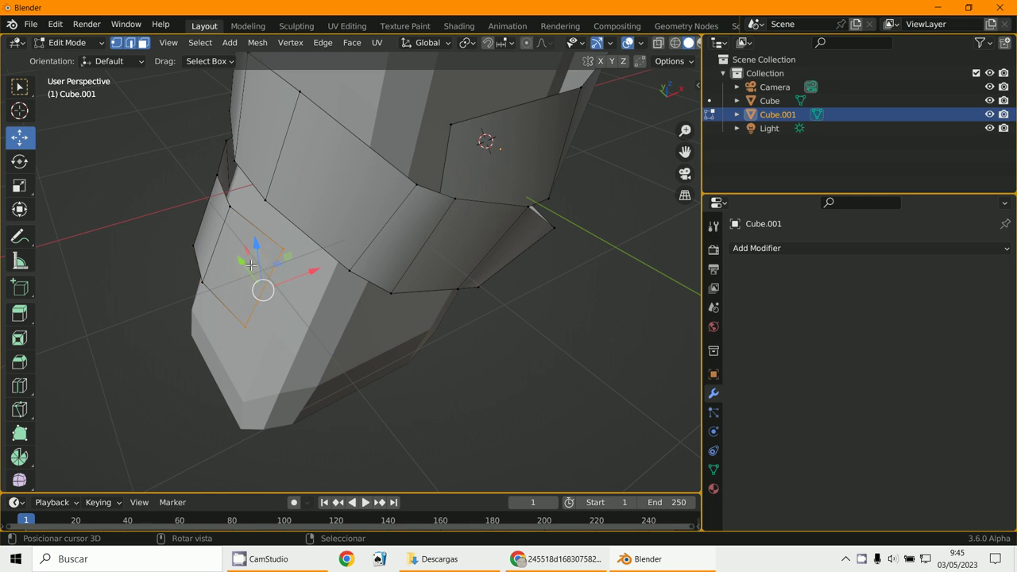
pyautogui.click(238, 259)
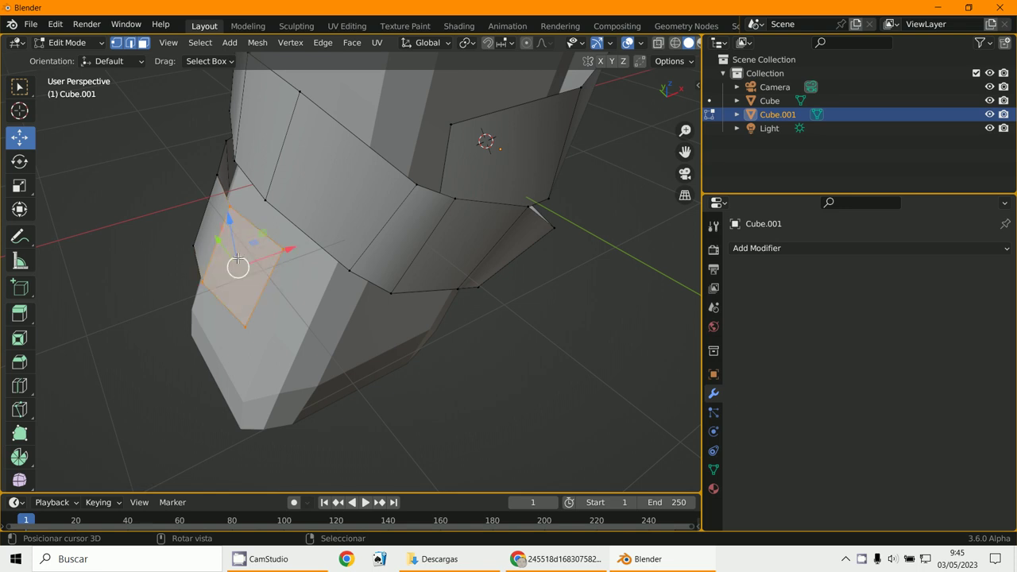
pyautogui.click(261, 294)
# Step: Move three loose end vertices of the lower band snugly onto the handle
pyautogui.moveTo(285, 249)
pyautogui.mouseDown(button='middle')
pyautogui.moveTo(246, 220)
pyautogui.moveTo(228, 188)
pyautogui.mouseUp(button='middle')
pyautogui.click(229, 167)
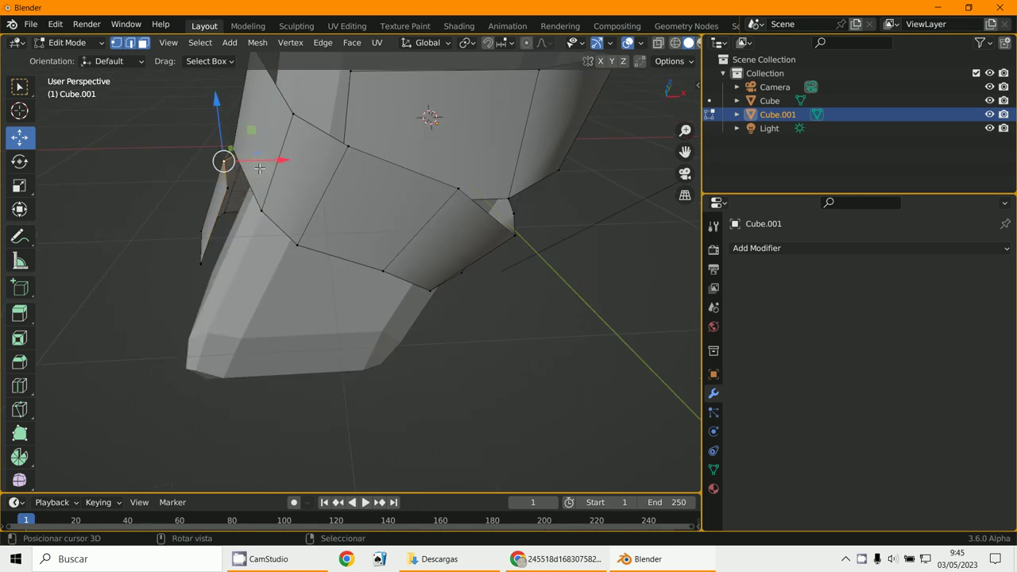
pyautogui.press('g')
pyautogui.click(244, 215)
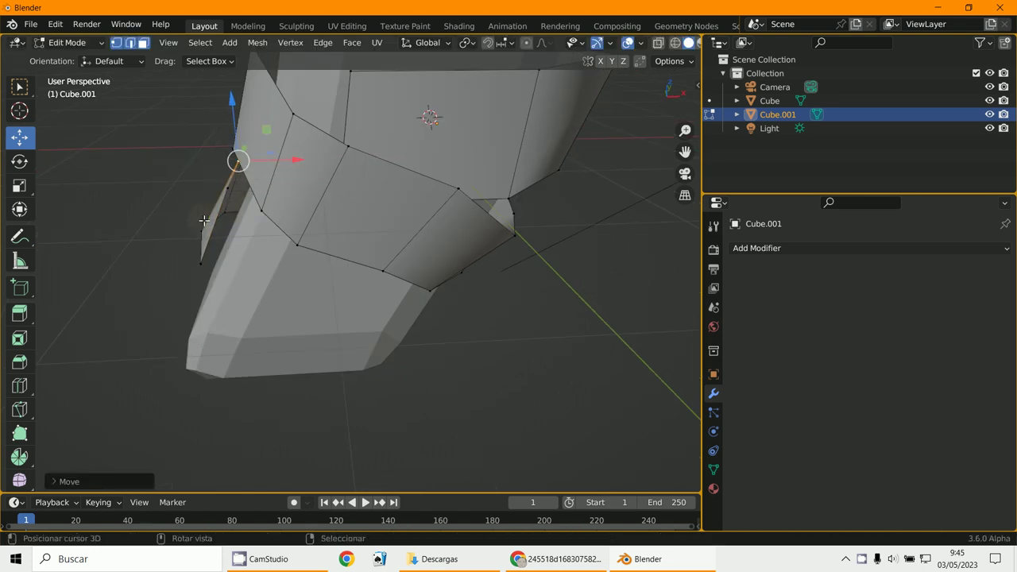
pyautogui.click(204, 221)
pyautogui.press('g')
pyautogui.click(225, 245)
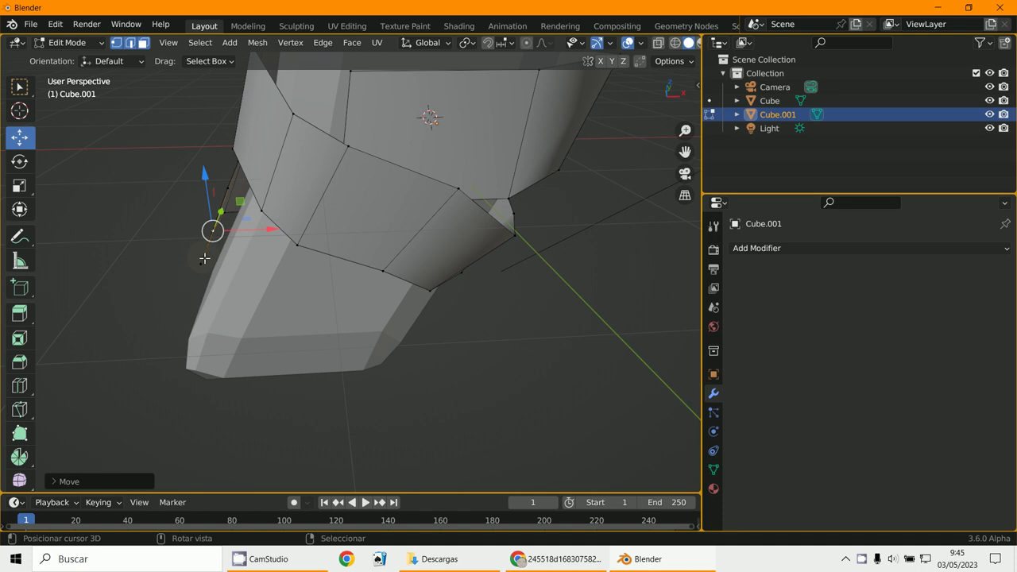
pyautogui.click(204, 259)
pyautogui.press('g')
pyautogui.click(262, 265)
pyautogui.moveTo(263, 264); pyautogui.dragTo(477, 272, button='middle')
# Step: Add a Solidify modifier to the bandage strip with 0.1 m thickness
pyautogui.click(796, 248)
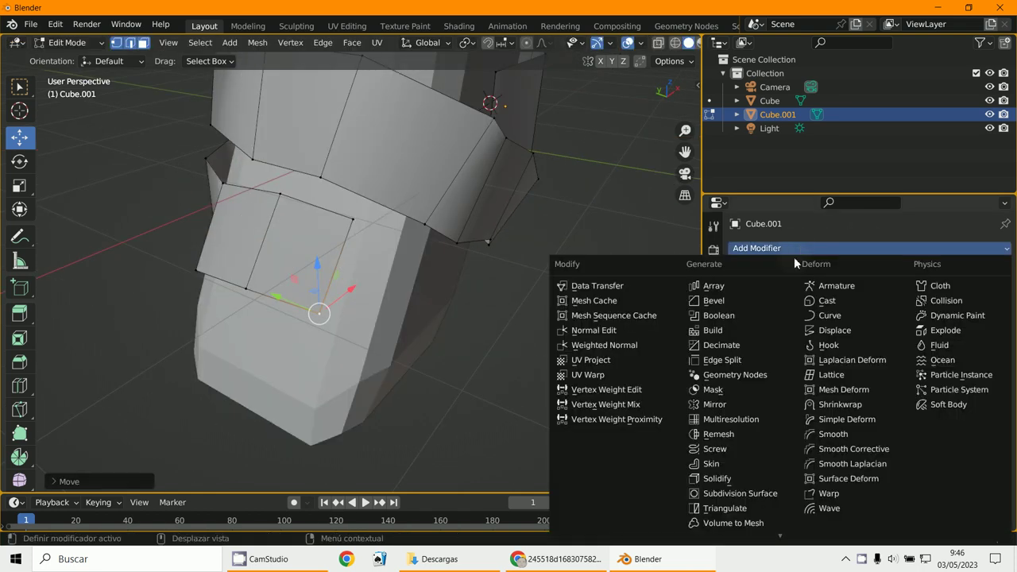
pyautogui.click(710, 485)
pyautogui.click(711, 477)
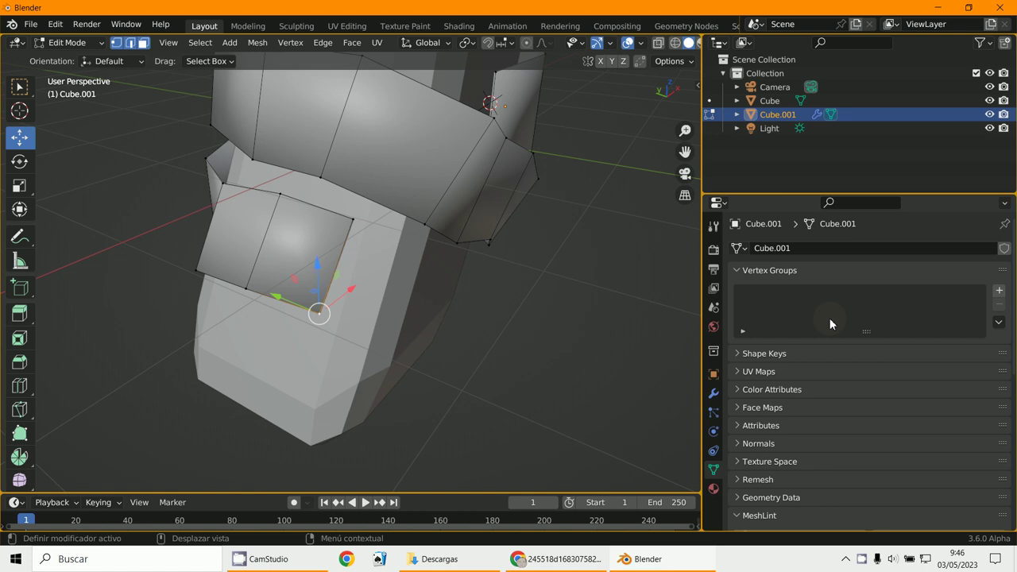
pyautogui.click(713, 394)
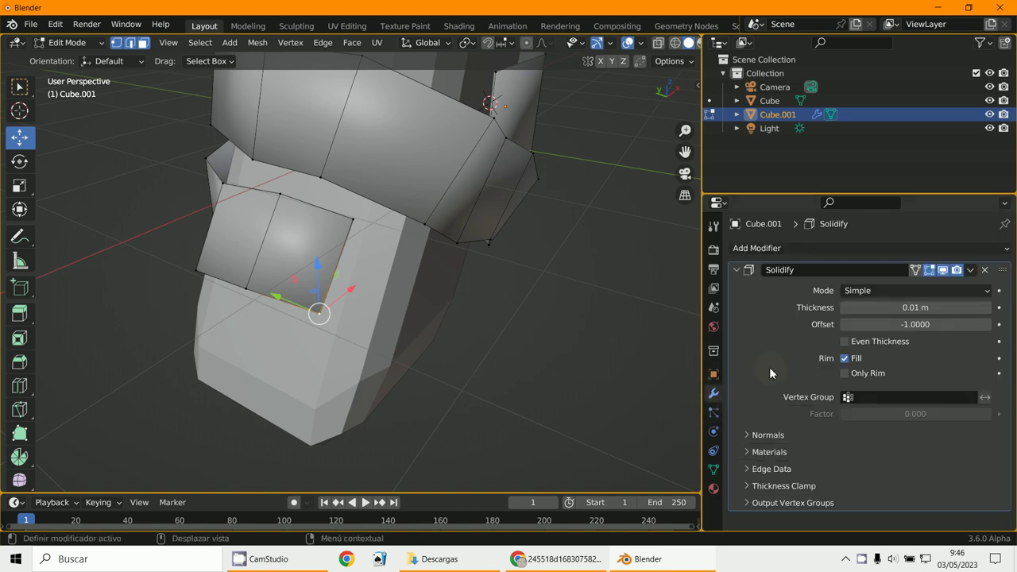
pyautogui.moveTo(916, 308); pyautogui.dragTo(447, 310)
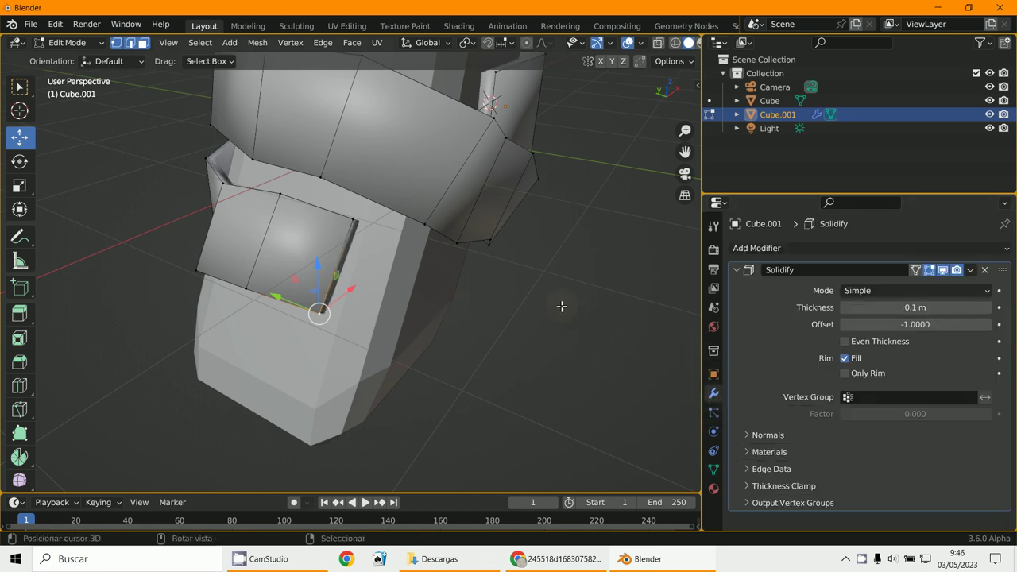
# Step: Set the Solidify offset to 1.0000 and enable On Cage so the shell grows outward
pyautogui.moveTo(561, 304)
pyautogui.mouseDown(button='middle')
pyautogui.moveTo(458, 309)
pyautogui.moveTo(465, 246)
pyautogui.mouseUp(button='middle')
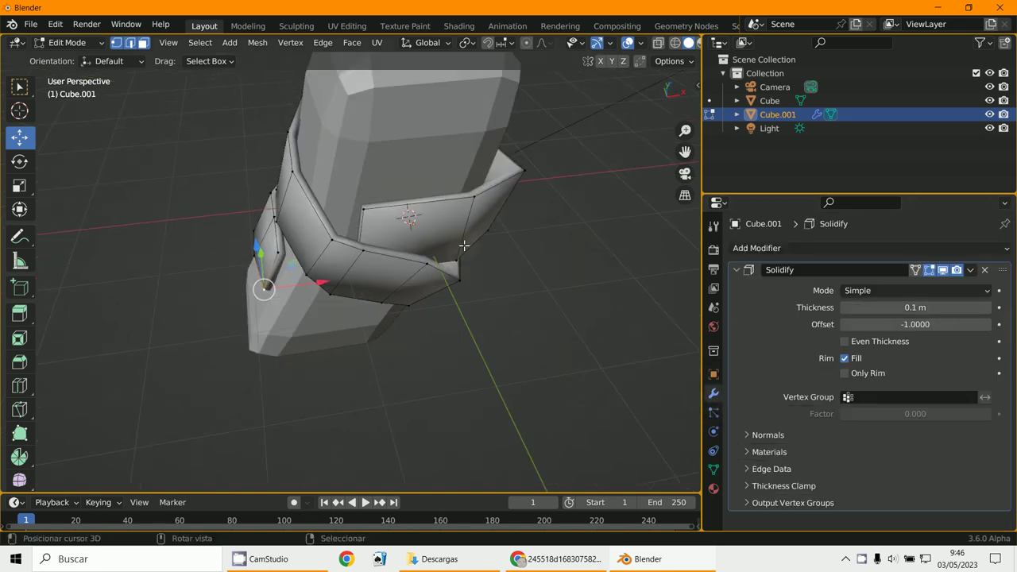
pyautogui.moveTo(920, 320); pyautogui.dragTo(537, 323)
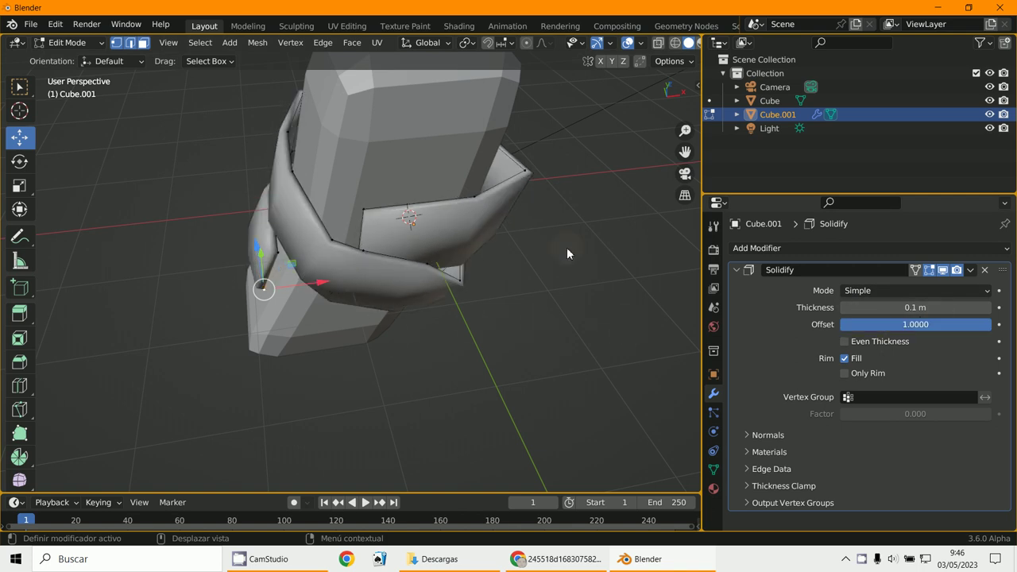
pyautogui.moveTo(537, 323); pyautogui.dragTo(926, 279)
pyautogui.click(916, 271)
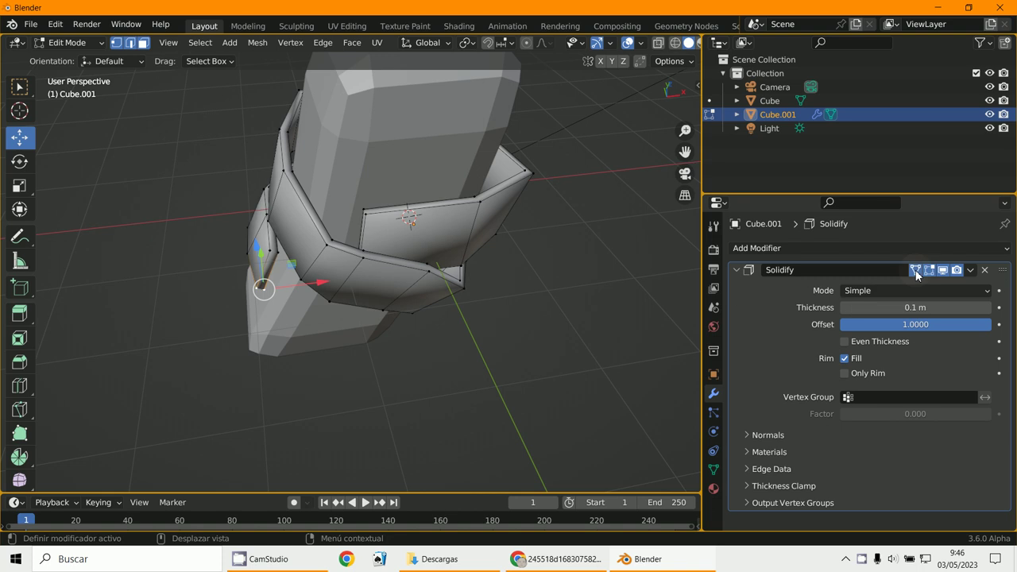
pyautogui.moveTo(518, 243); pyautogui.dragTo(431, 249, button='middle')
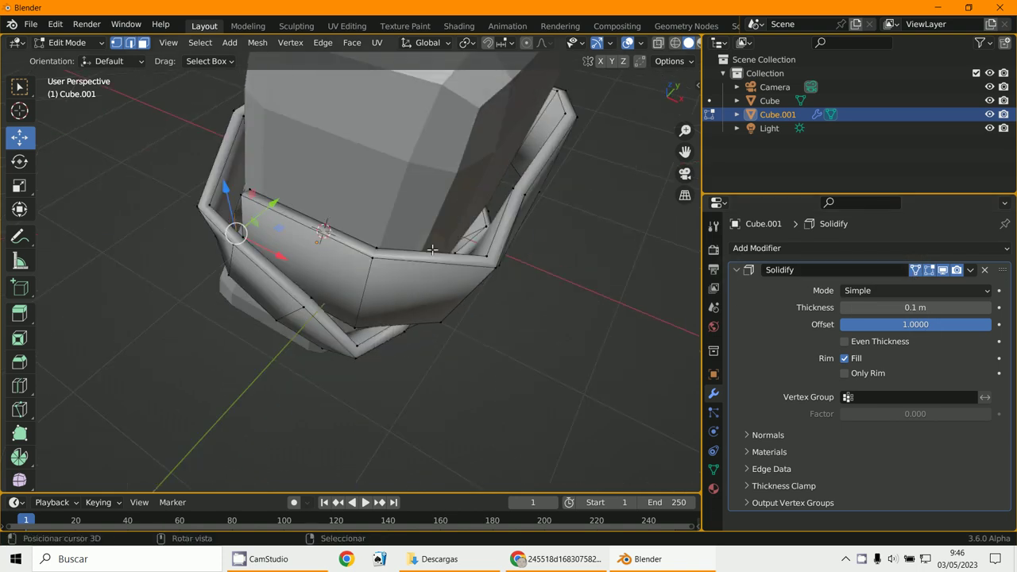
pyautogui.click(354, 255)
pyautogui.moveTo(306, 252)
pyautogui.mouseDown(button='middle')
pyautogui.moveTo(288, 246)
pyautogui.moveTo(306, 258)
pyautogui.mouseUp(button='middle')
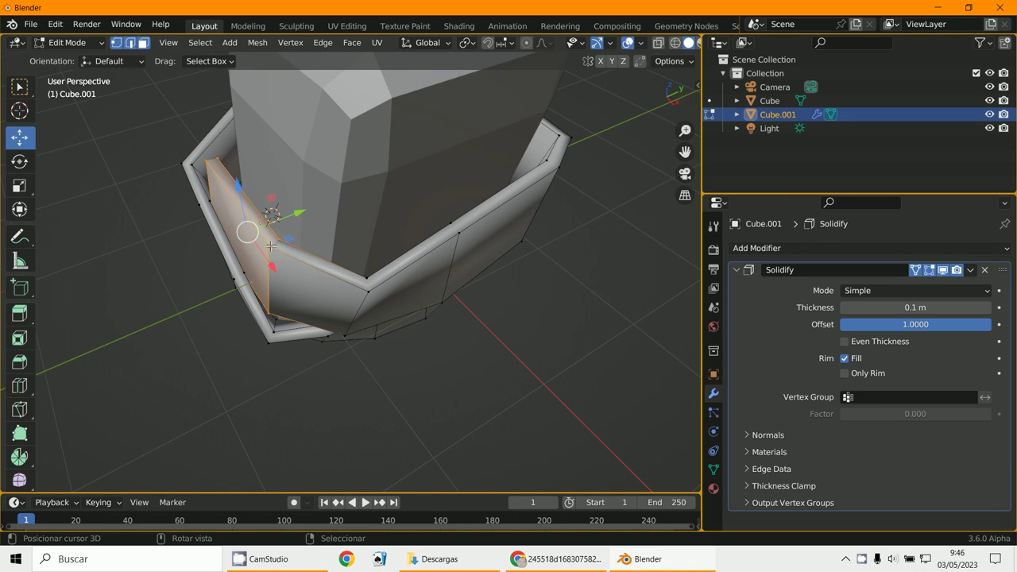
# Step: Move the band's corner vertices along constrained axes so the upper band sits higher and tilted
pyautogui.click(271, 247)
pyautogui.moveTo(278, 236); pyautogui.dragTo(232, 199, button='middle')
pyautogui.moveTo(232, 200)
pyautogui.mouseDown()
pyautogui.moveTo(281, 200)
pyautogui.moveTo(217, 145)
pyautogui.moveTo(227, 125)
pyautogui.mouseUp()
pyautogui.click(204, 132)
pyautogui.moveTo(227, 125)
pyautogui.mouseDown(button='middle')
pyautogui.moveTo(249, 185)
pyautogui.moveTo(222, 226)
pyautogui.mouseUp(button='middle')
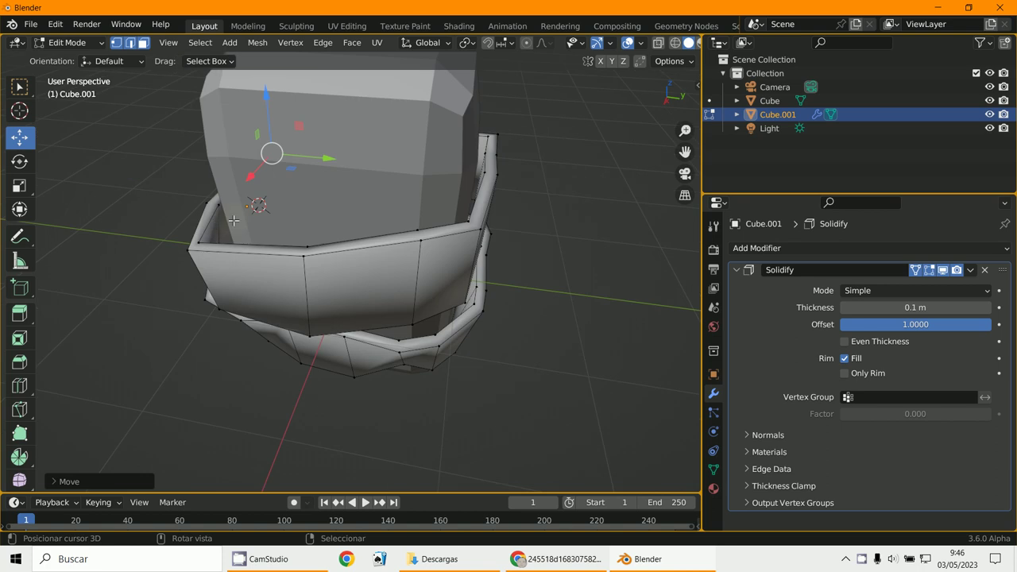
pyautogui.click(208, 238)
pyautogui.moveTo(181, 269); pyautogui.dragTo(184, 263)
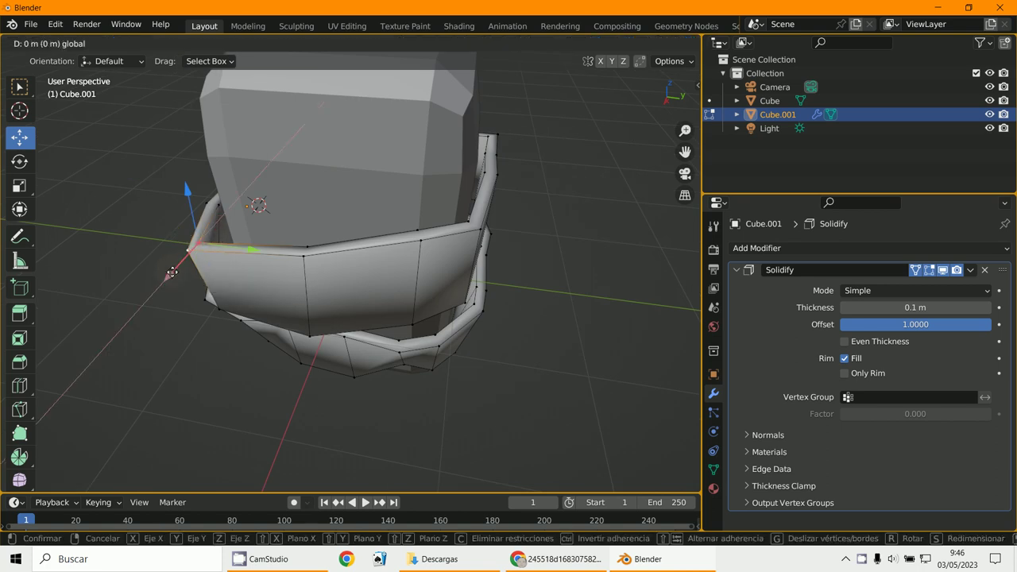
pyautogui.moveTo(184, 263)
pyautogui.mouseDown(button='middle')
pyautogui.moveTo(358, 290)
pyautogui.moveTo(370, 279)
pyautogui.moveTo(331, 283)
pyautogui.moveTo(460, 290)
pyautogui.moveTo(166, 263)
pyautogui.moveTo(193, 283)
pyautogui.moveTo(290, 302)
pyautogui.moveTo(488, 297)
pyautogui.moveTo(310, 278)
pyautogui.moveTo(283, 297)
pyautogui.moveTo(398, 293)
pyautogui.moveTo(288, 288)
pyautogui.mouseUp(button='middle')
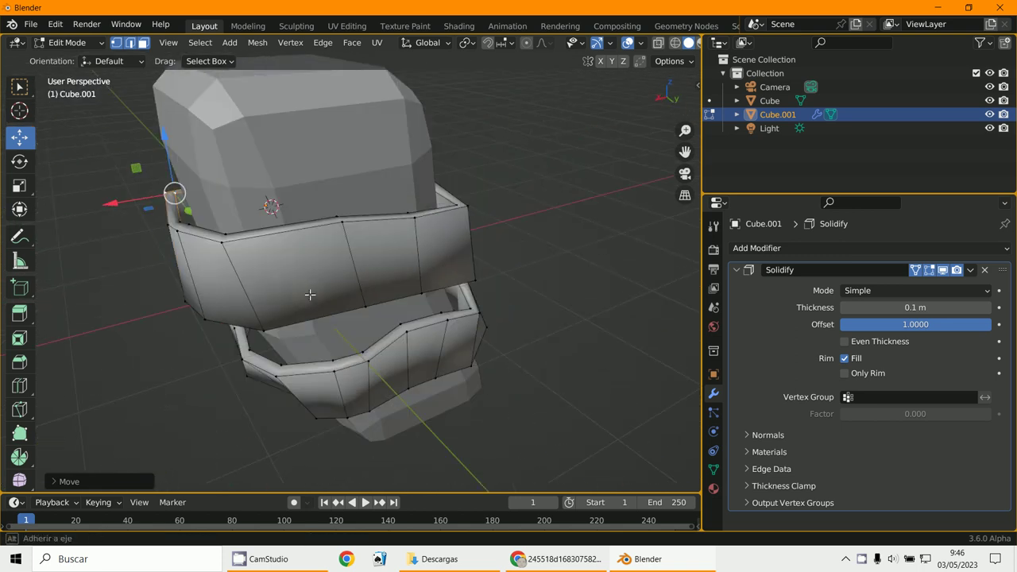
# Step: Check the front and right orthographic views, then nudge a lower-band vertex up and right
pyautogui.press('KP_1')
pyautogui.moveTo(501, 271)
pyautogui.mouseDown(button='middle')
pyautogui.moveTo(432, 310)
pyautogui.moveTo(465, 313)
pyautogui.mouseUp(button='middle')
pyautogui.press('KP_3')
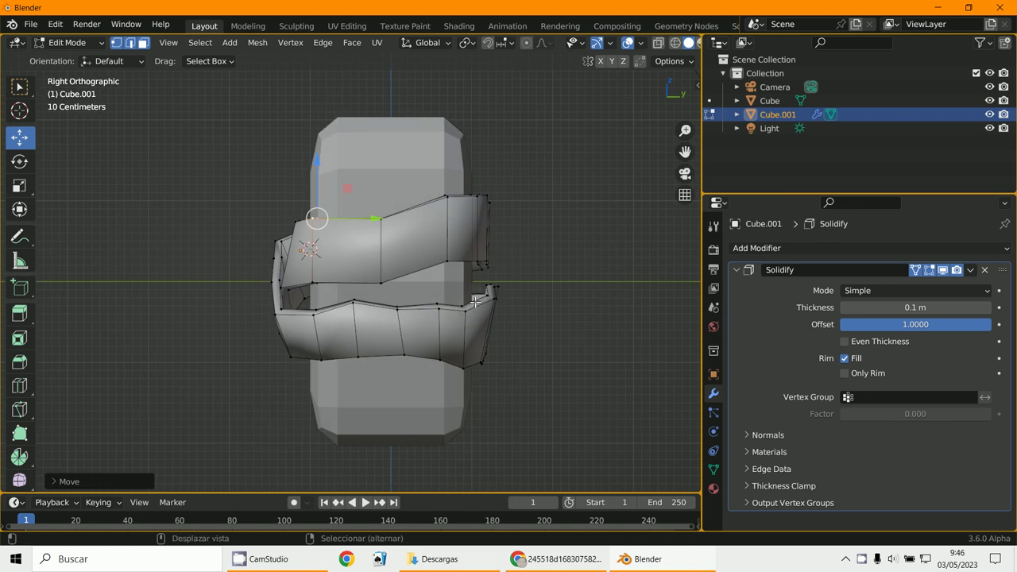
pyautogui.moveTo(475, 302)
pyautogui.mouseDown(button='middle')
pyautogui.moveTo(317, 349)
pyautogui.moveTo(524, 329)
pyautogui.moveTo(461, 353)
pyautogui.moveTo(351, 353)
pyautogui.mouseUp(button='middle')
pyautogui.click(278, 337)
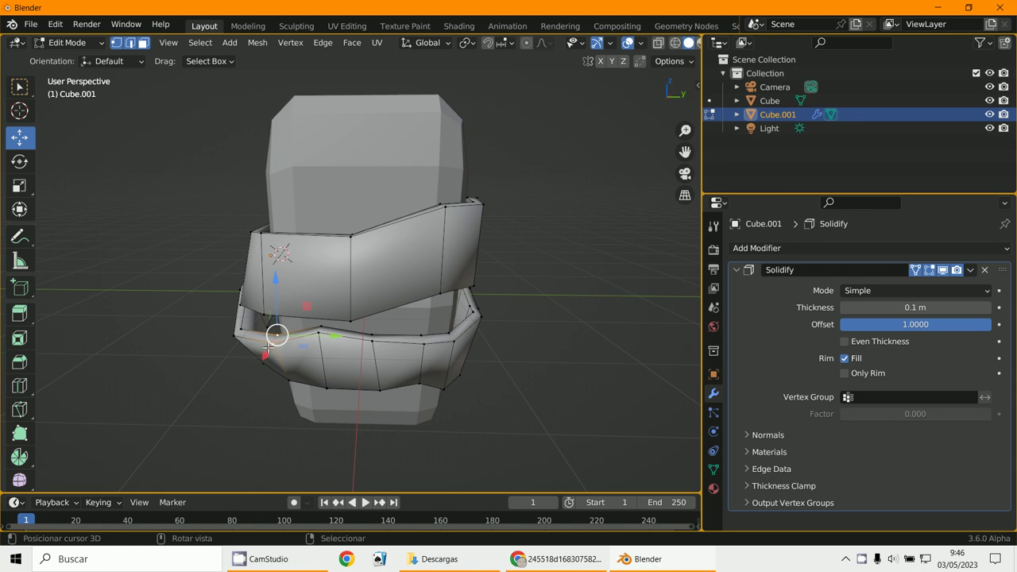
pyautogui.moveTo(269, 344); pyautogui.dragTo(264, 344)
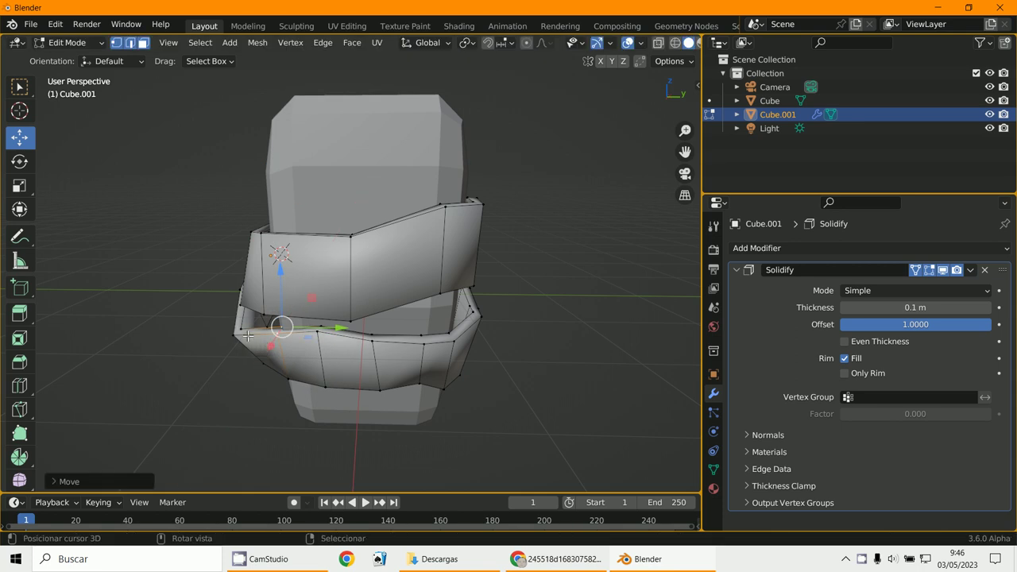
# Step: Move the lower band's left corner vertex about 0.3 m to sit against the handle
pyautogui.click(240, 329)
pyautogui.moveTo(240, 329); pyautogui.dragTo(302, 323)
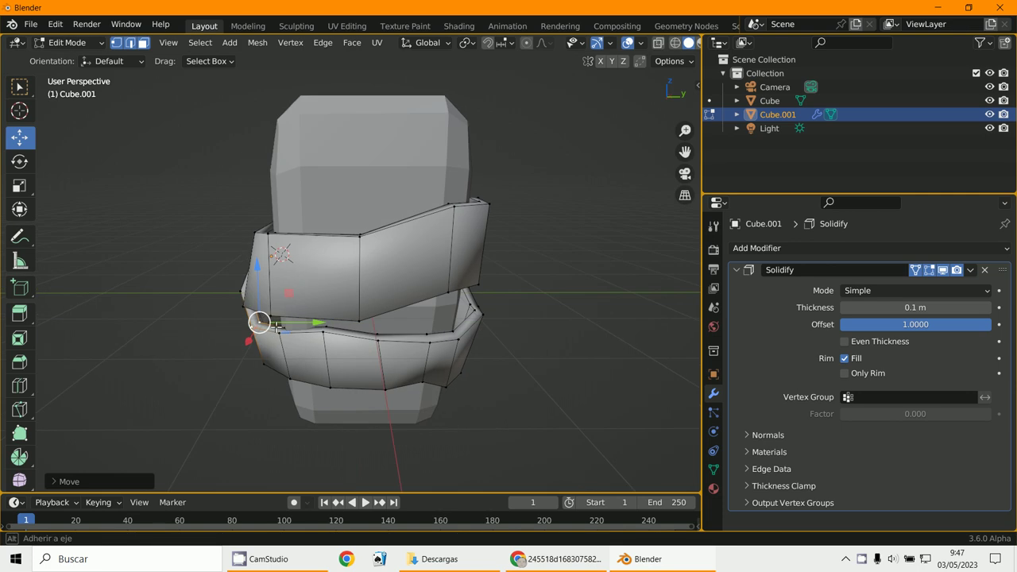
pyautogui.moveTo(301, 324); pyautogui.dragTo(321, 310, button='middle')
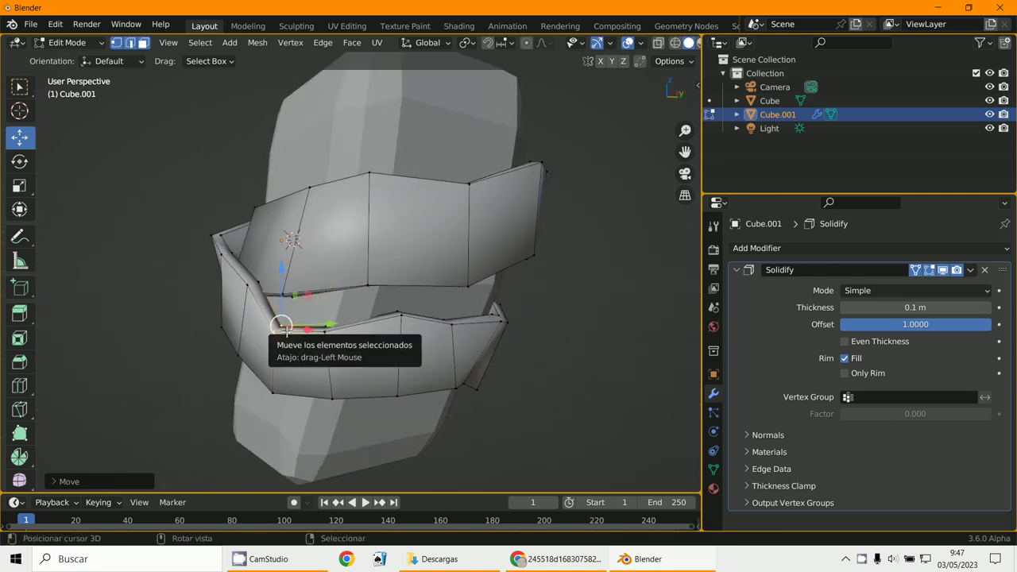
pyautogui.moveTo(284, 330); pyautogui.dragTo(288, 332)
pyautogui.scroll(-3, 288, 332)
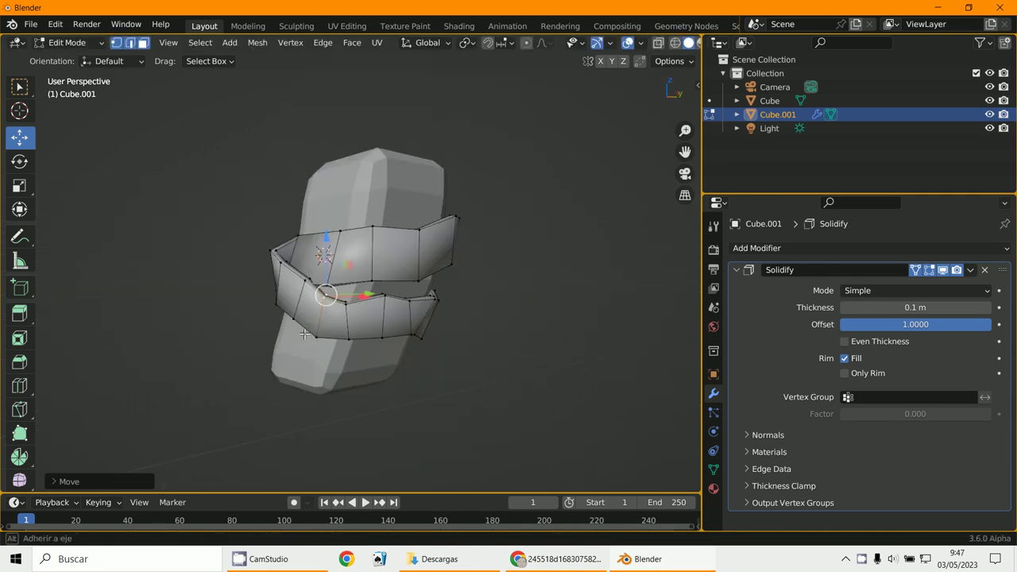
pyautogui.moveTo(389, 325); pyautogui.dragTo(401, 340, button='middle')
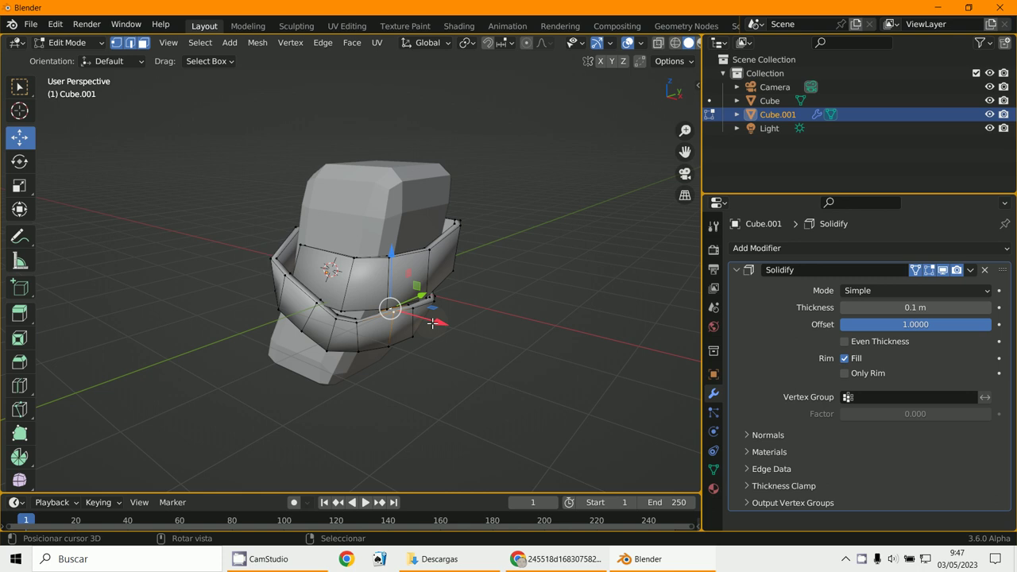
pyautogui.moveTo(432, 323); pyautogui.dragTo(433, 326)
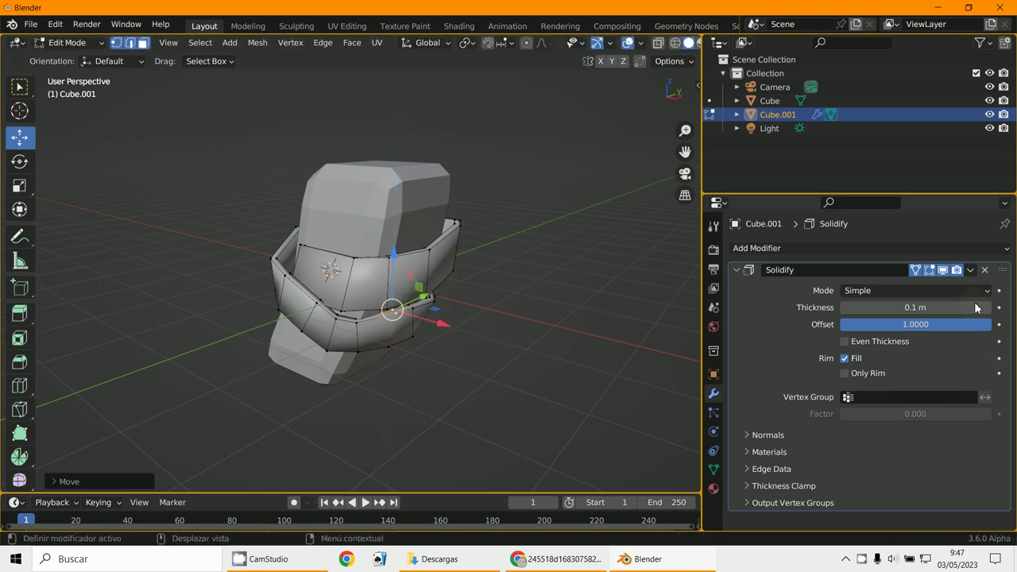
# Step: Hide the Solidify shell in Edit Mode and move two lower-band vertices closer to the handle
pyautogui.click(931, 273)
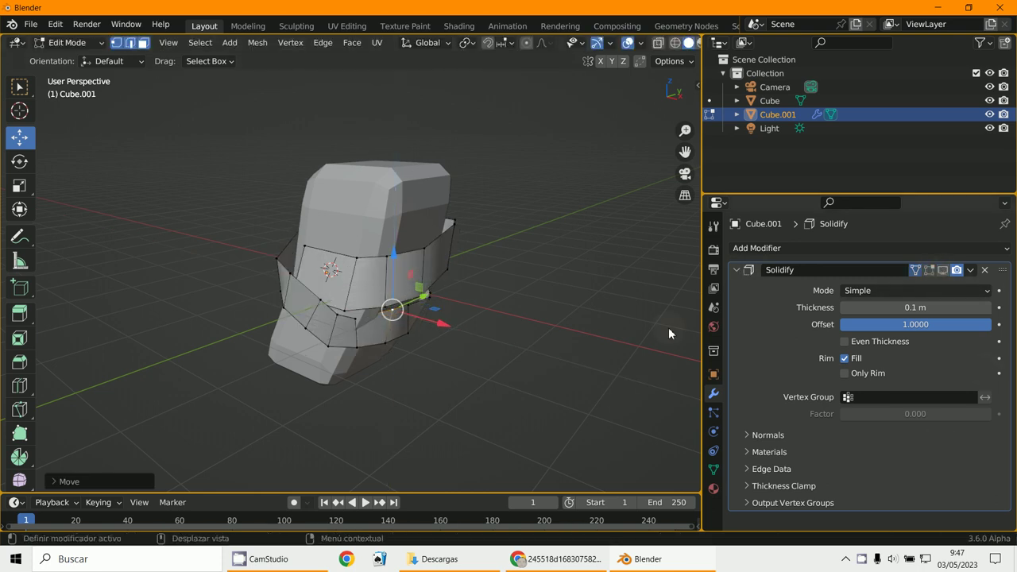
pyautogui.moveTo(669, 334)
pyautogui.mouseDown(button='middle')
pyautogui.moveTo(296, 343)
pyautogui.moveTo(347, 356)
pyautogui.mouseUp(button='middle')
pyautogui.click(336, 343)
pyautogui.keyDown('shift'); pyautogui.click(345, 400); pyautogui.keyUp('shift')
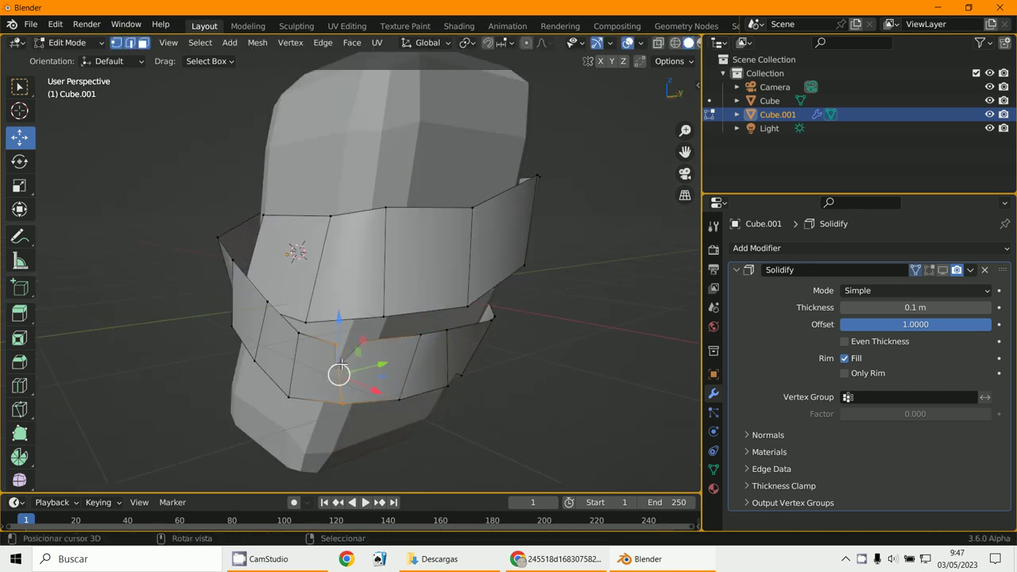
pyautogui.moveTo(340, 370); pyautogui.dragTo(344, 363)
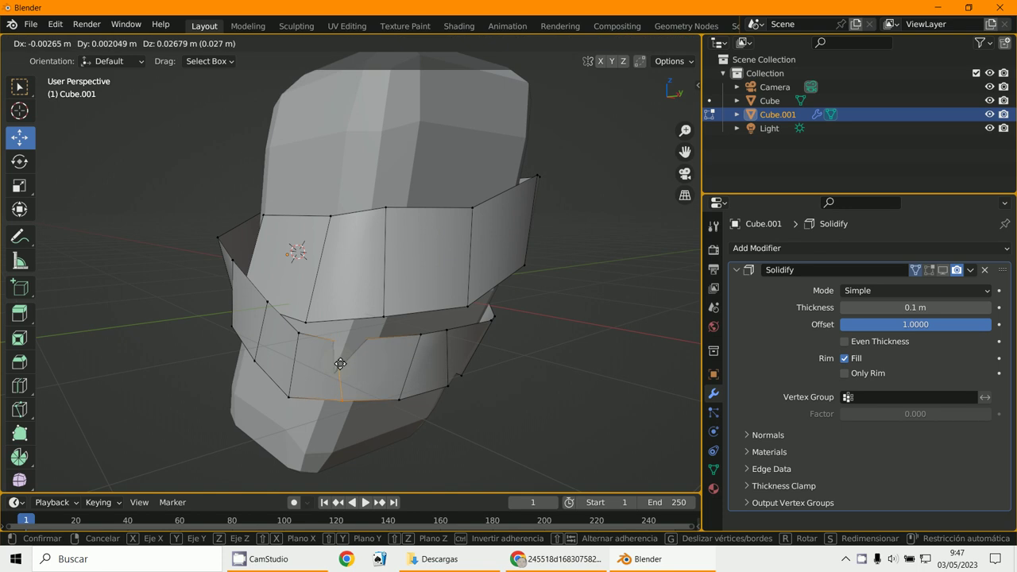
pyautogui.click(337, 370)
# Step: Tuck another lower-band vertex around the handle; open the Add Modifier list but add nothing
pyautogui.click(334, 344)
pyautogui.moveTo(333, 344); pyautogui.dragTo(368, 356, button='middle')
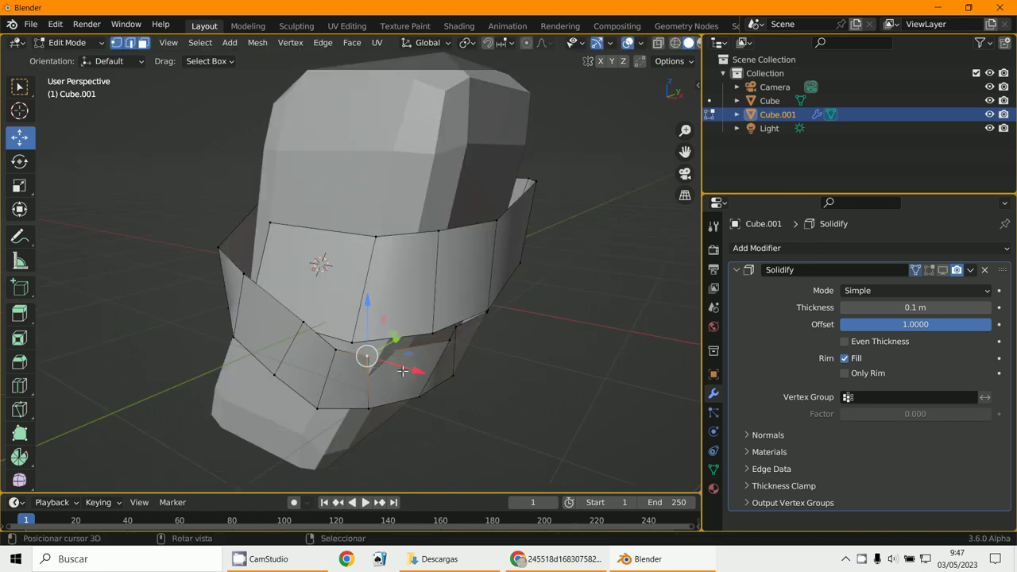
pyautogui.moveTo(368, 357); pyautogui.dragTo(416, 387)
pyautogui.click(416, 387)
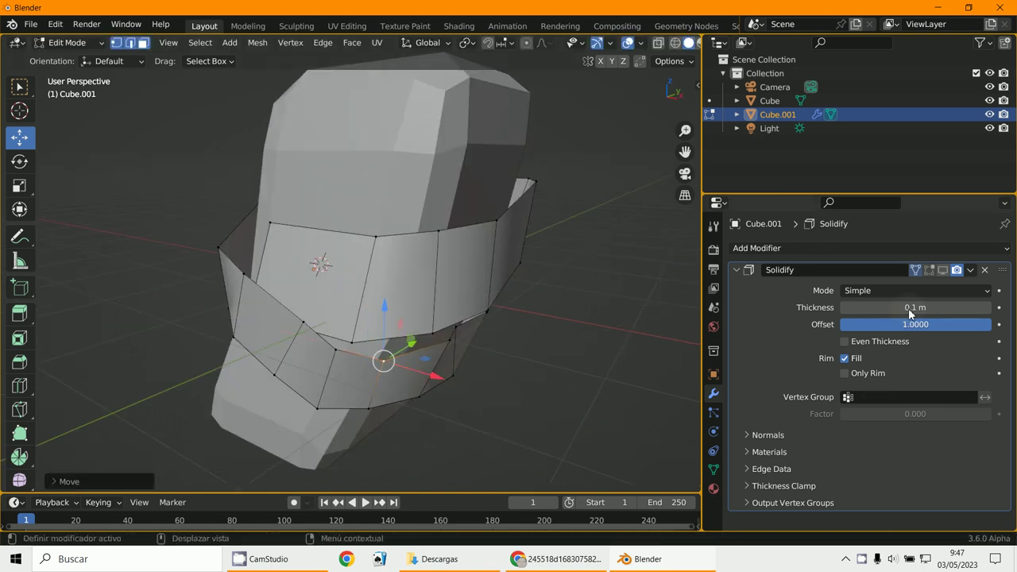
pyautogui.click(865, 246)
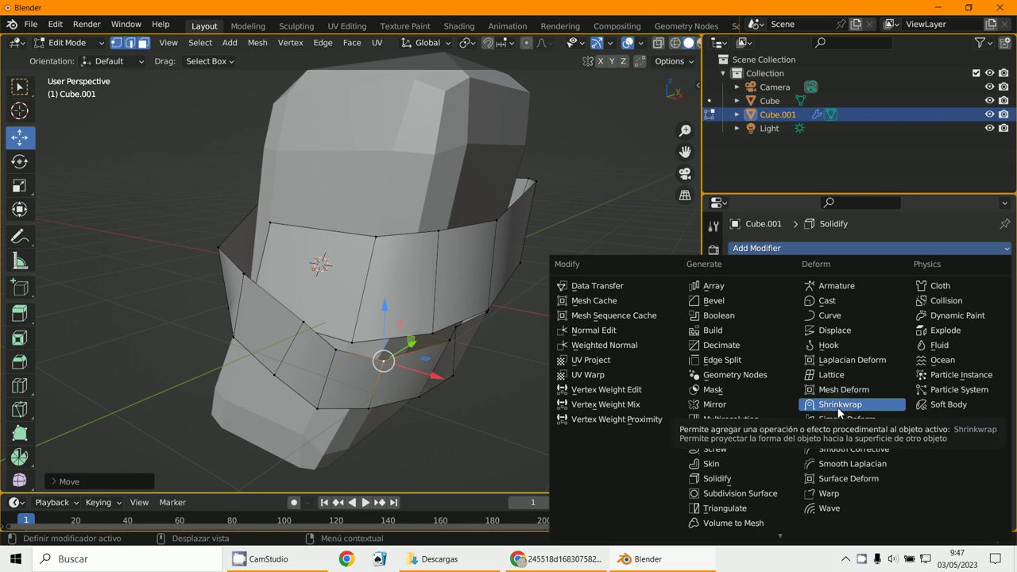
pyautogui.moveTo(572, 374); pyautogui.dragTo(628, 390, button='middle')
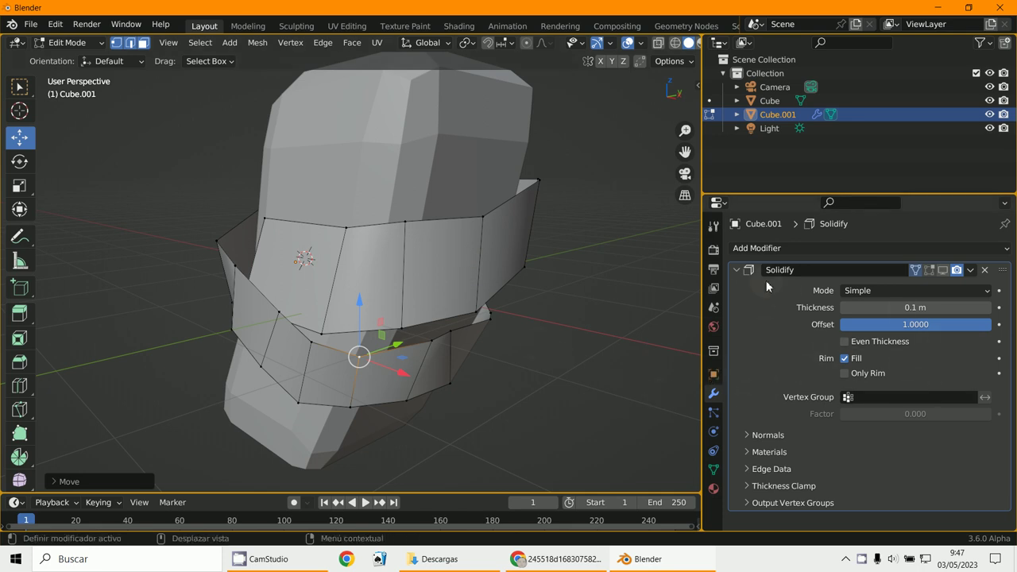
# Step: Move a face of the lower band down across the handle's front
pyautogui.moveTo(445, 317)
pyautogui.mouseDown(button='middle')
pyautogui.moveTo(334, 312)
pyautogui.moveTo(331, 249)
pyautogui.mouseUp(button='middle')
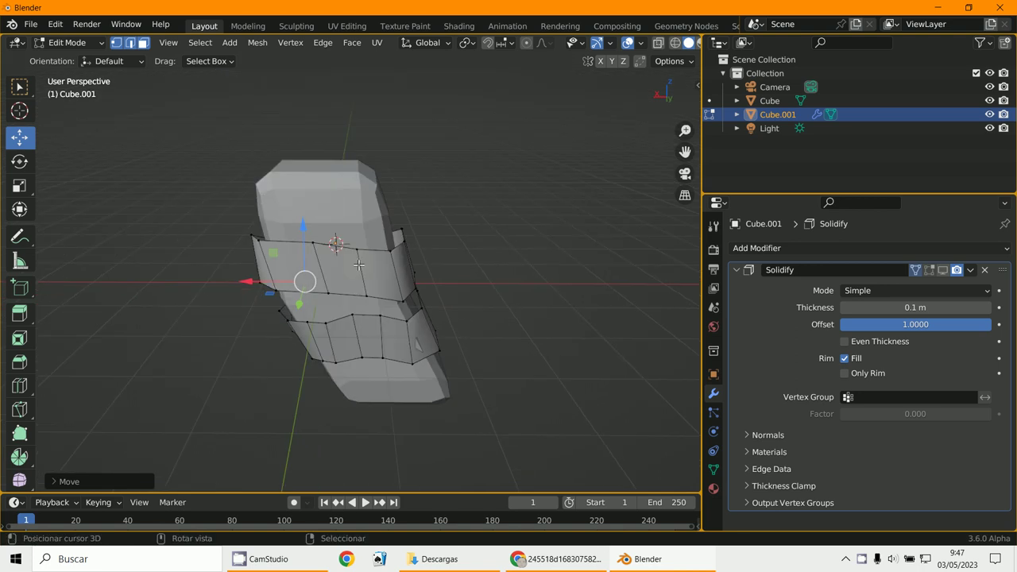
pyautogui.moveTo(359, 314)
pyautogui.mouseDown(button='middle')
pyautogui.moveTo(247, 315)
pyautogui.moveTo(283, 369)
pyautogui.mouseUp(button='middle')
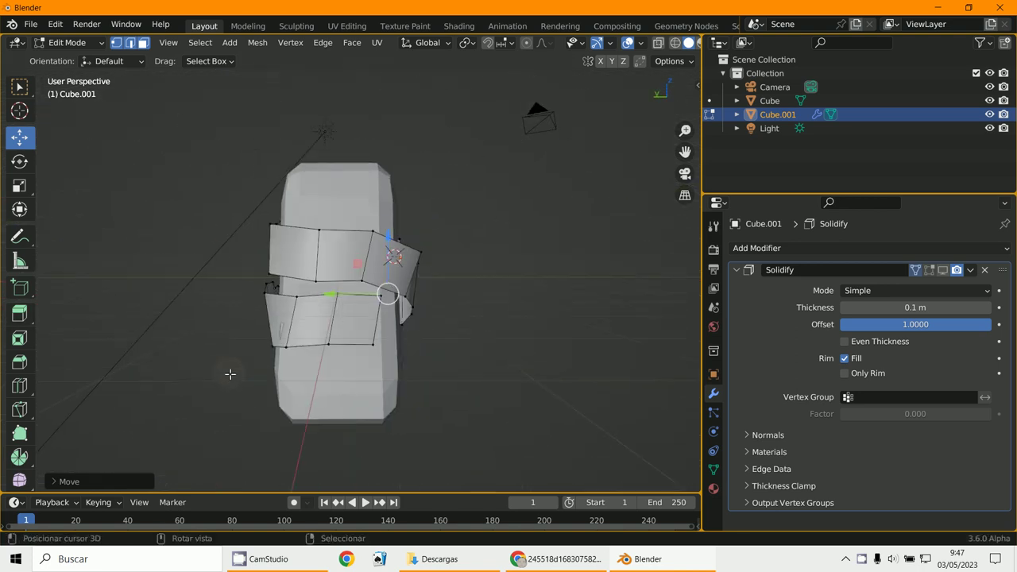
pyautogui.click(342, 354)
pyautogui.moveTo(342, 354); pyautogui.dragTo(307, 367, button='middle')
pyautogui.press('g')
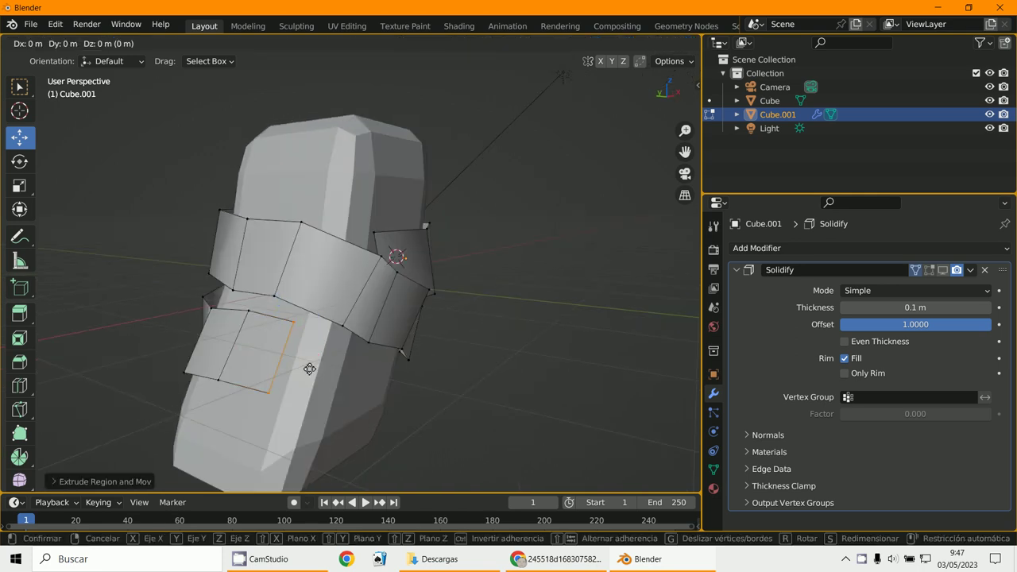
pyautogui.click(350, 396)
pyautogui.moveTo(354, 399)
pyautogui.mouseDown(button='middle')
pyautogui.moveTo(305, 404)
pyautogui.moveTo(280, 381)
pyautogui.mouseUp(button='middle')
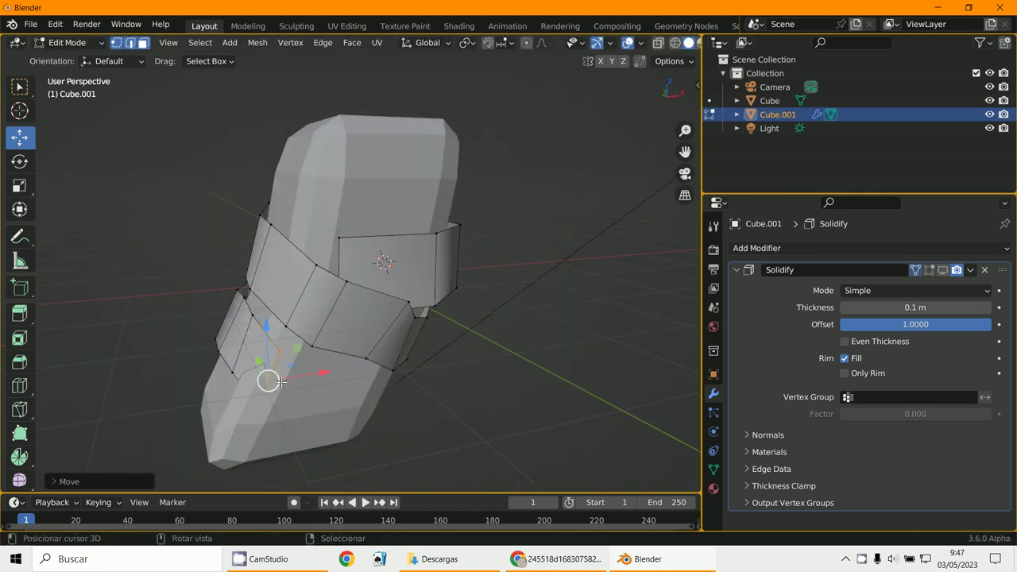
# Step: Slide and rotate another lower-band face, then move the band's end face so it wraps diagonally
pyautogui.click(260, 363)
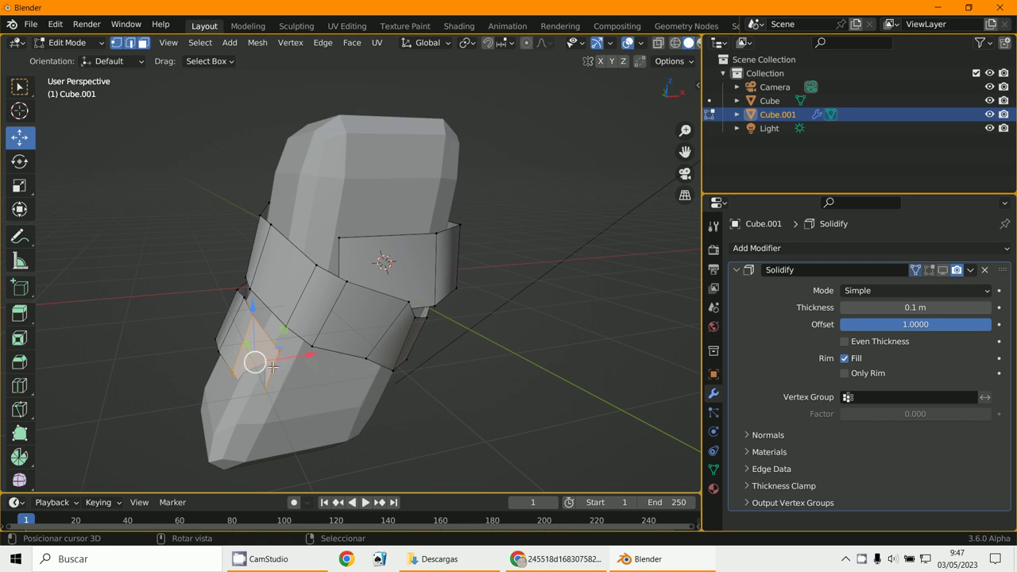
pyautogui.moveTo(309, 354); pyautogui.dragTo(297, 355)
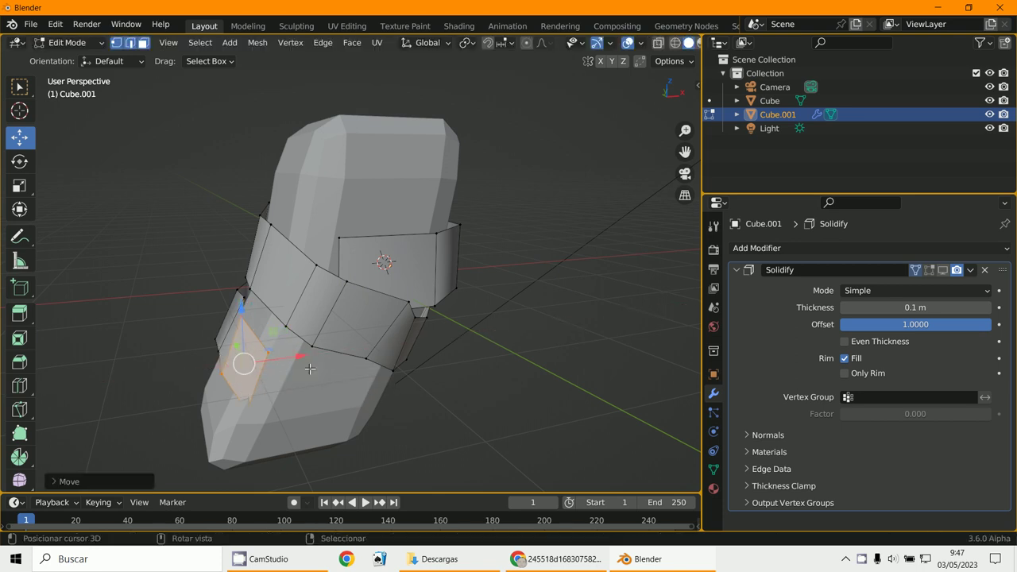
pyautogui.press('r')
pyautogui.click(310, 383)
pyautogui.moveTo(310, 382); pyautogui.dragTo(413, 404, button='middle')
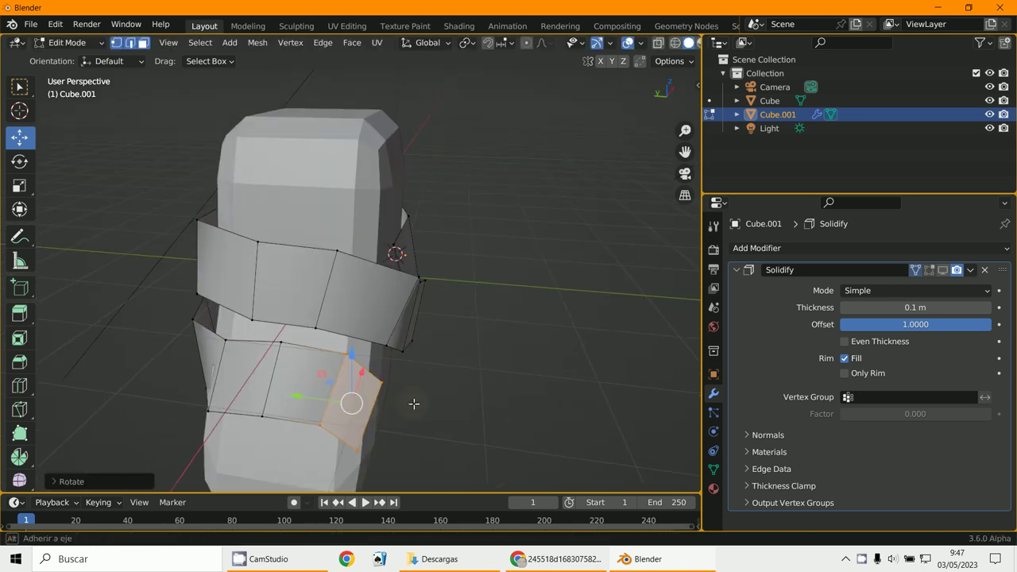
pyautogui.click(353, 360)
pyautogui.moveTo(350, 354); pyautogui.dragTo(338, 364)
pyautogui.click(385, 381)
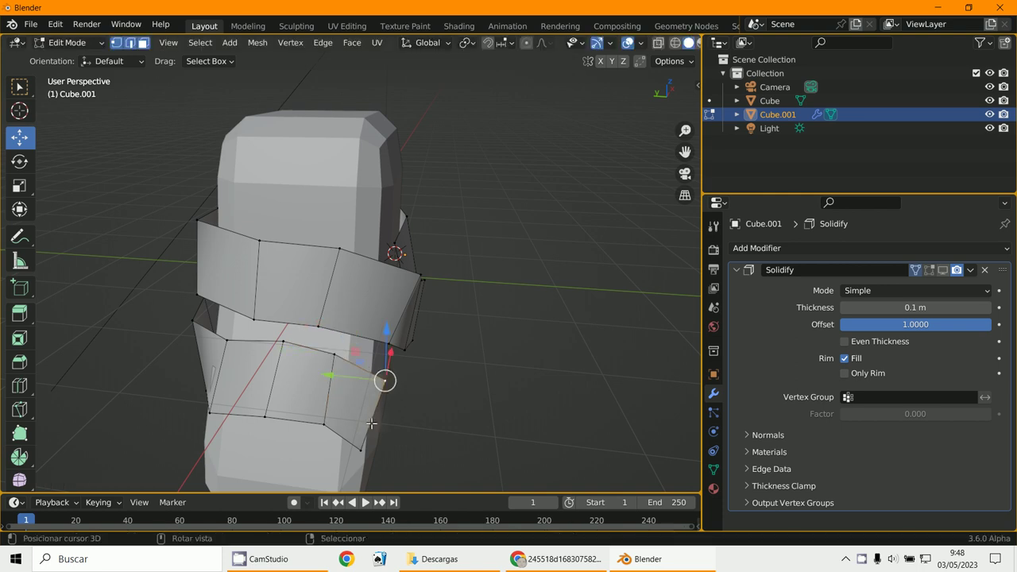
pyautogui.moveTo(374, 434)
pyautogui.mouseDown(button='middle')
pyautogui.moveTo(337, 355)
pyautogui.moveTo(409, 400)
pyautogui.mouseUp(button='middle')
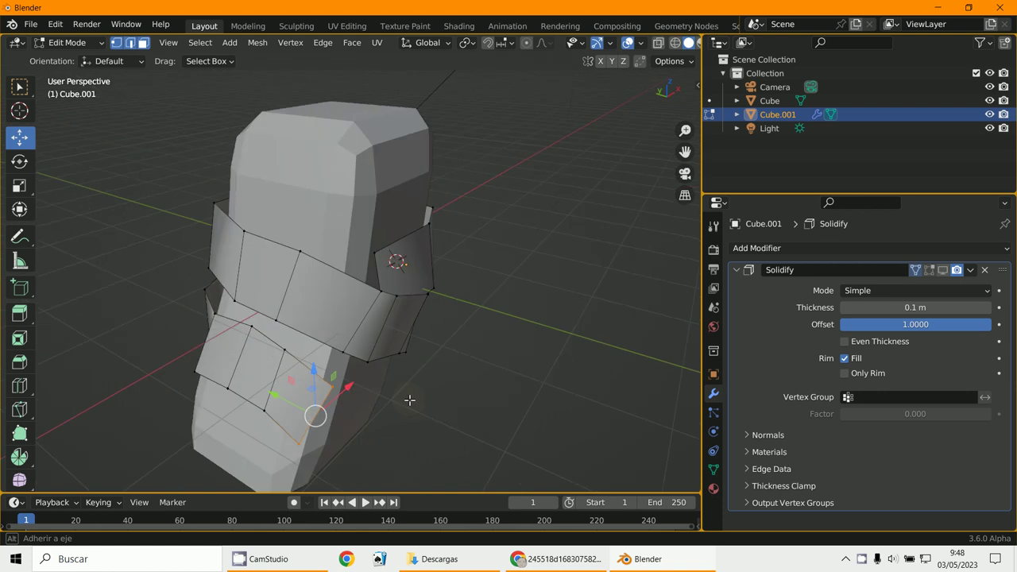
pyautogui.moveTo(508, 460); pyautogui.dragTo(413, 489, button='middle')
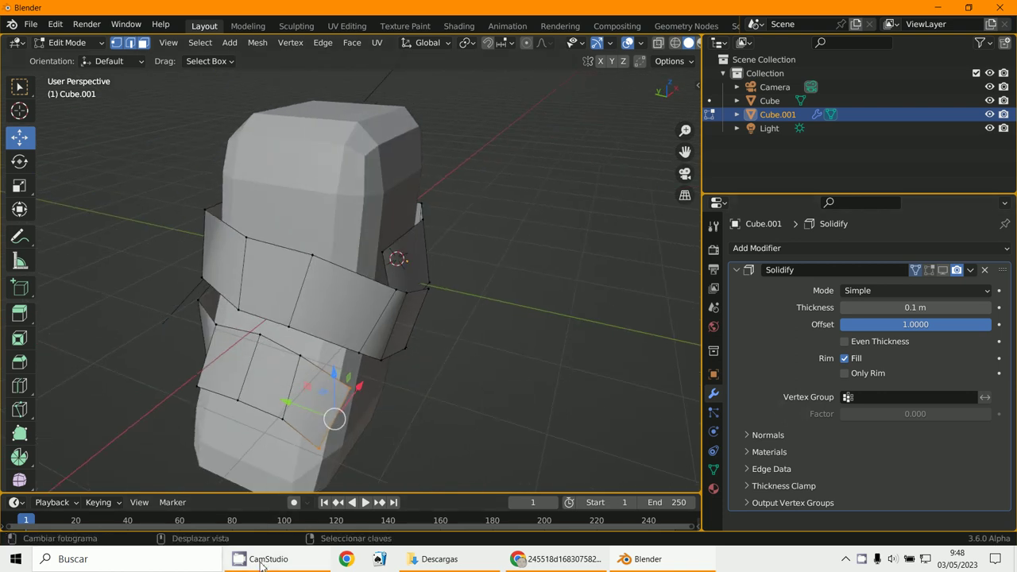